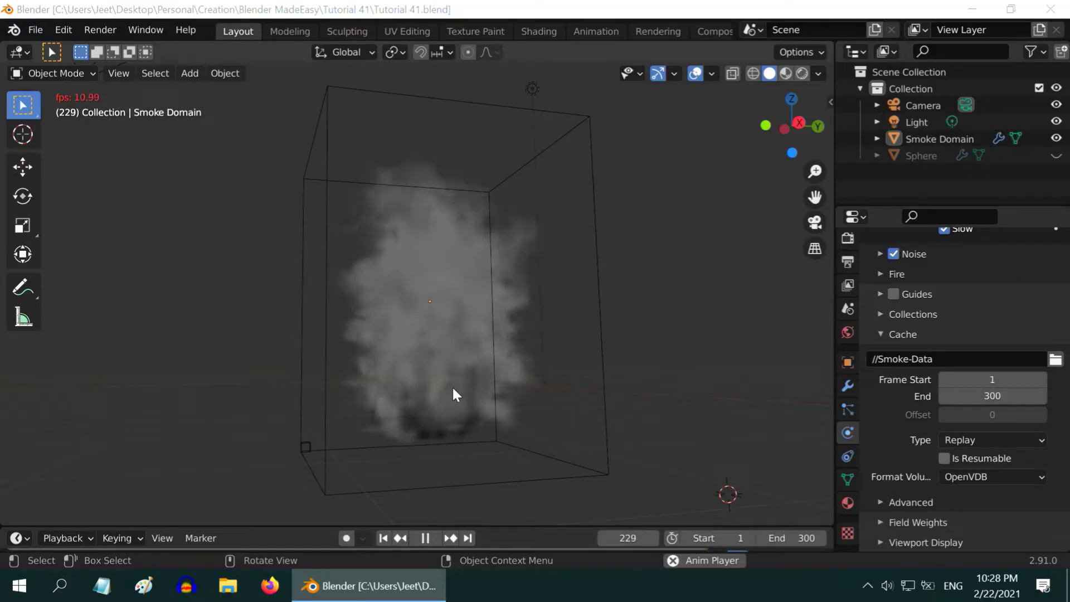
Step: Start a new General scene and enlarge the 3D viewport by shrinking the timeline
click(37, 31)
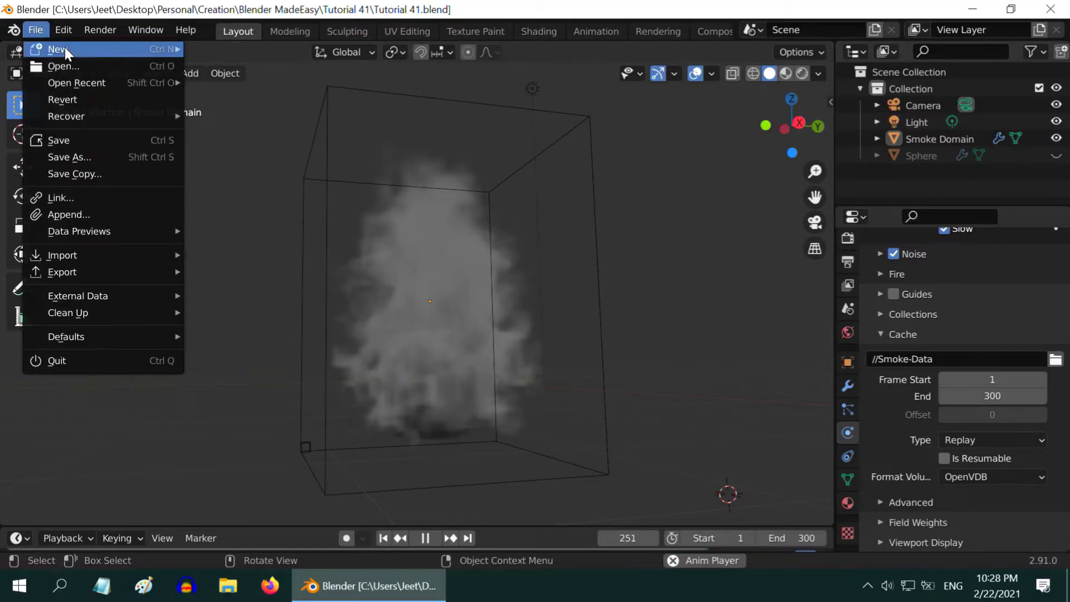
mouse_move(149, 50)
click(225, 45)
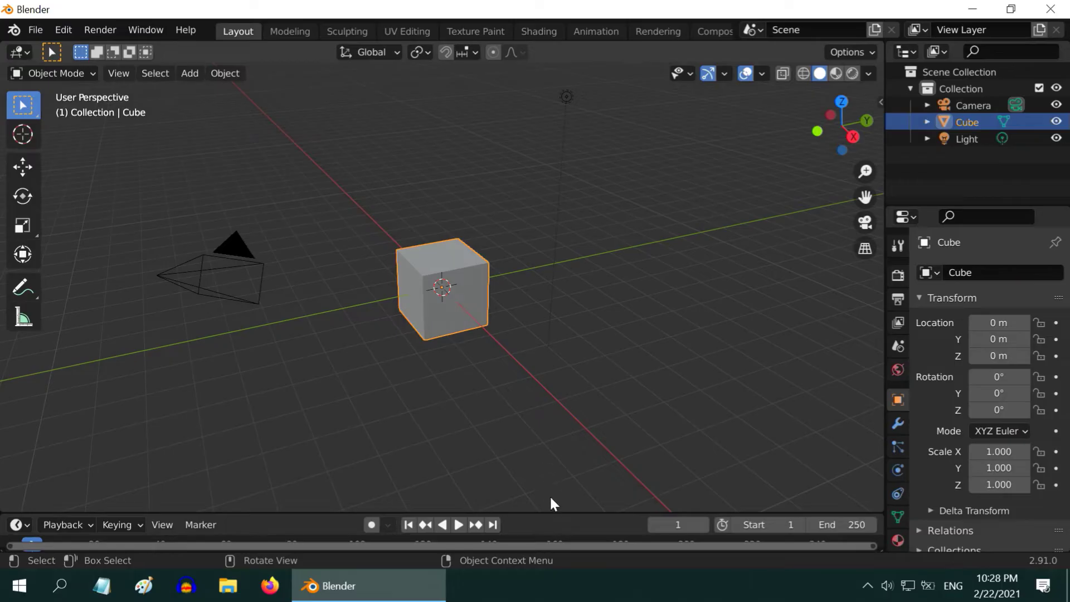
drag(555, 511, 554, 573)
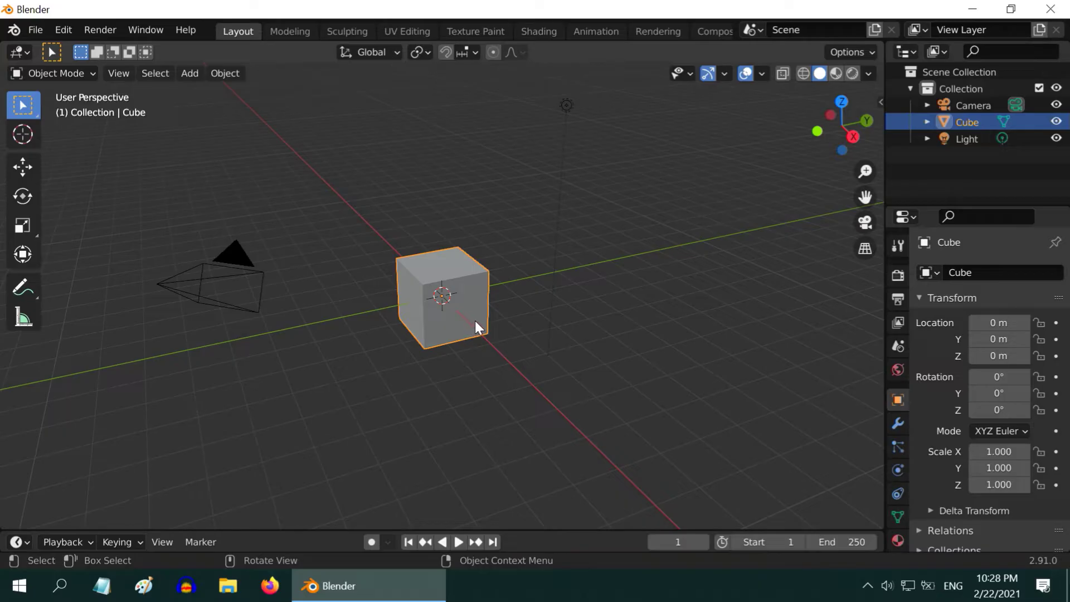
Step: Apply Quick Smoke to the cube from the Object menu's Quick Effects
click(222, 73)
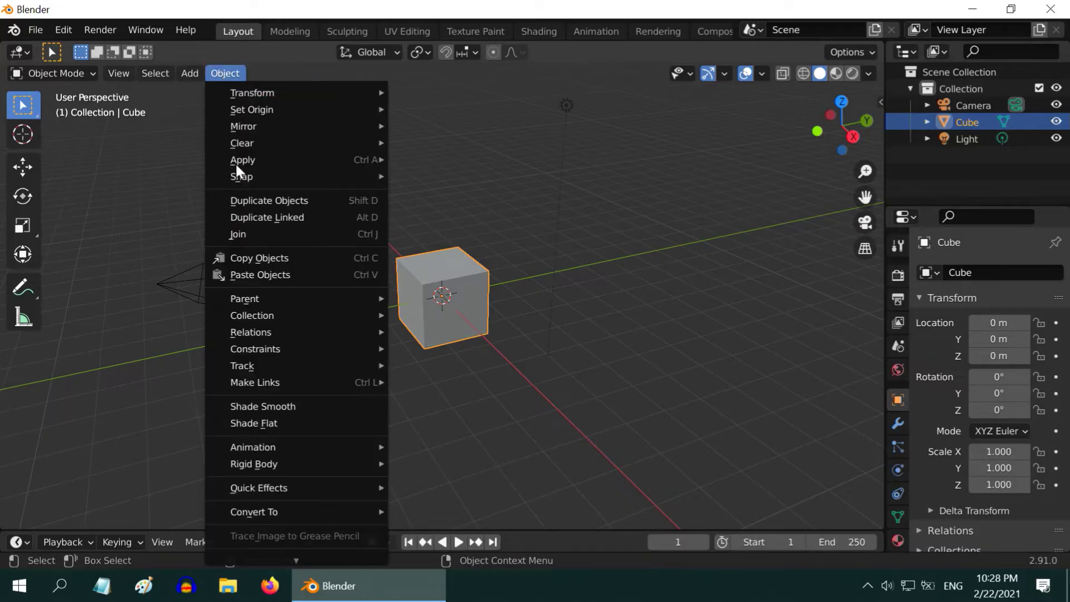
mouse_move(263, 489)
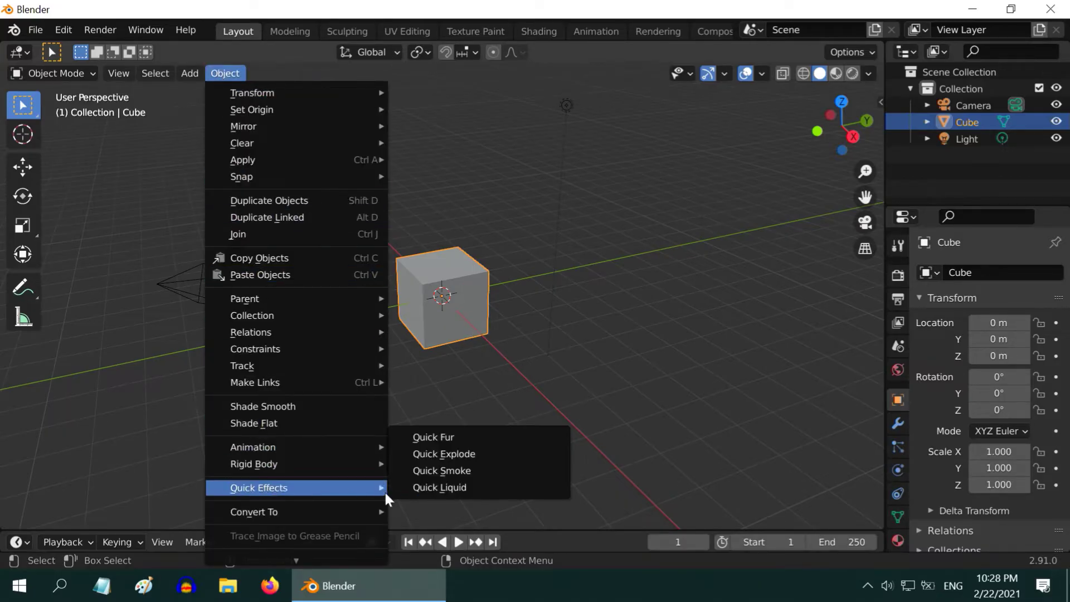
click(457, 473)
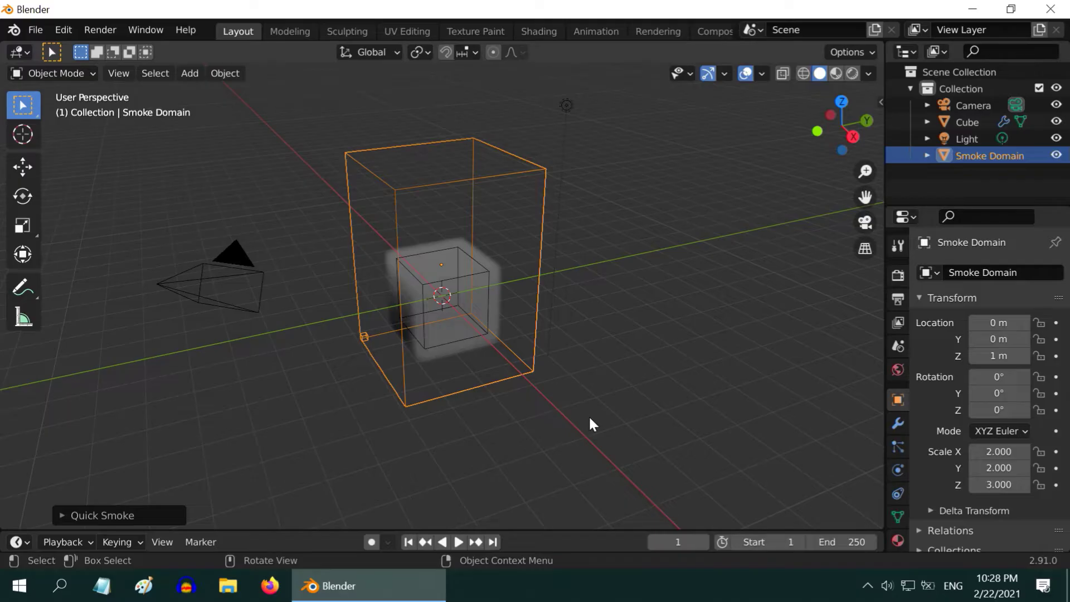
Step: Frame the smoke domain in view, widen the Properties area, and select the Cube
scroll(590, 424, up, 5)
key(KP_Decimal)
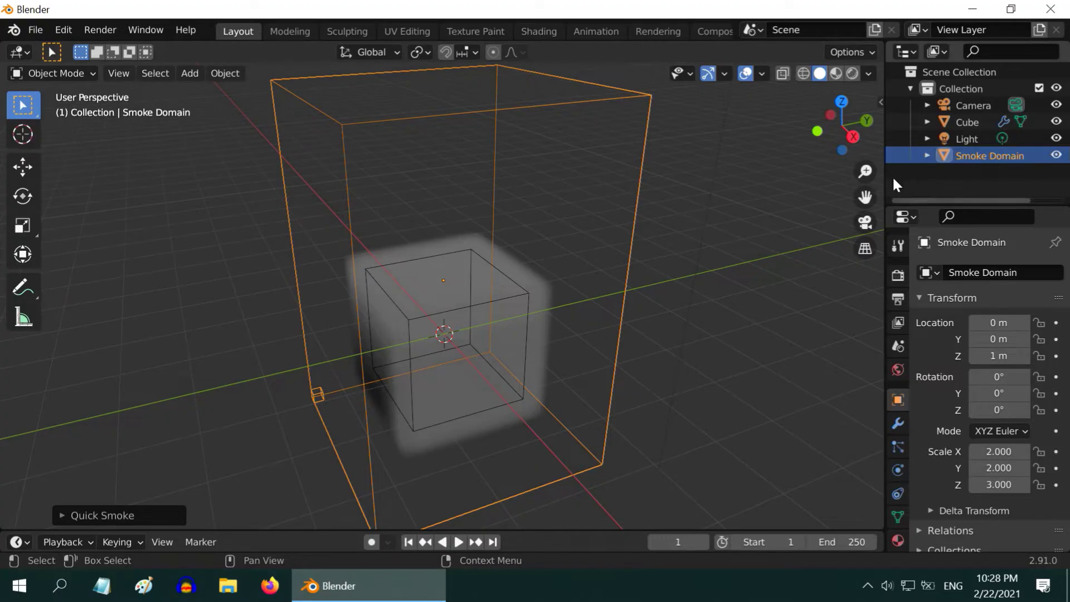
drag(885, 179, 800, 180)
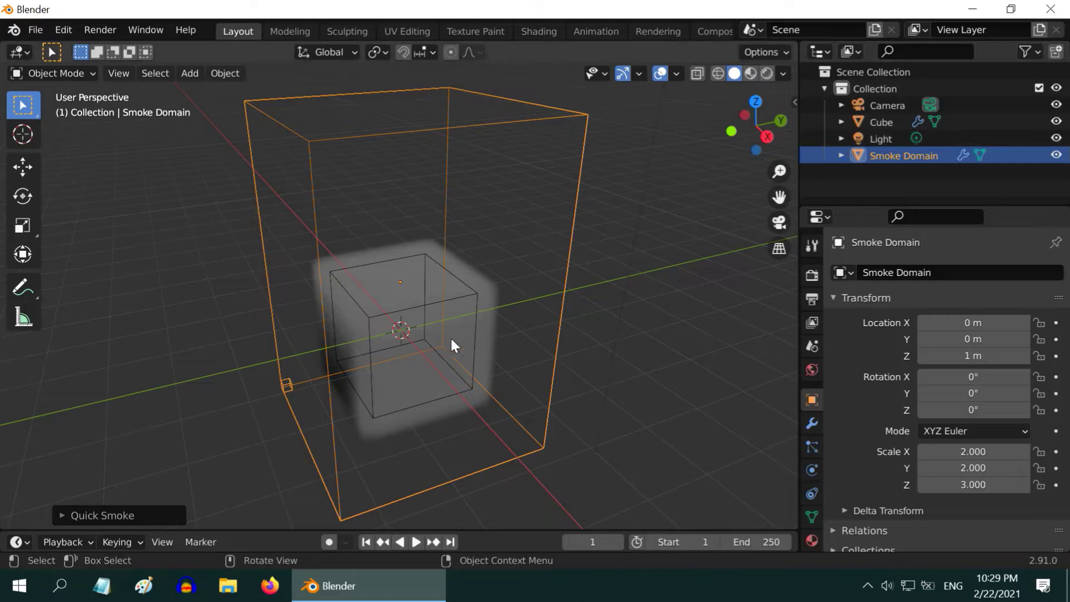
click(885, 122)
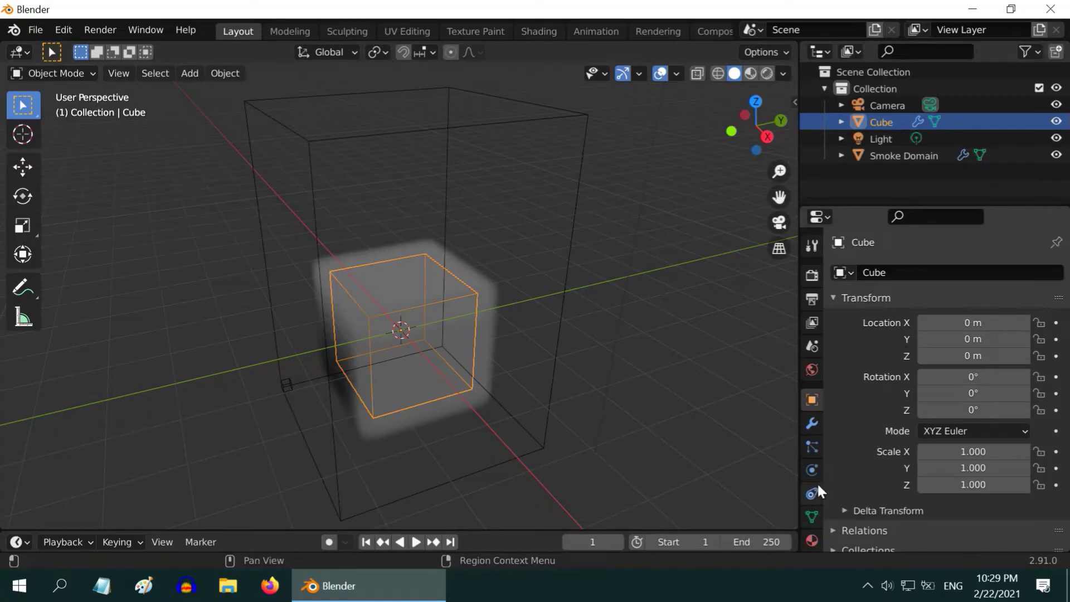
Step: Show the cube's Physics settings, then select the Smoke Domain and start playback
click(810, 470)
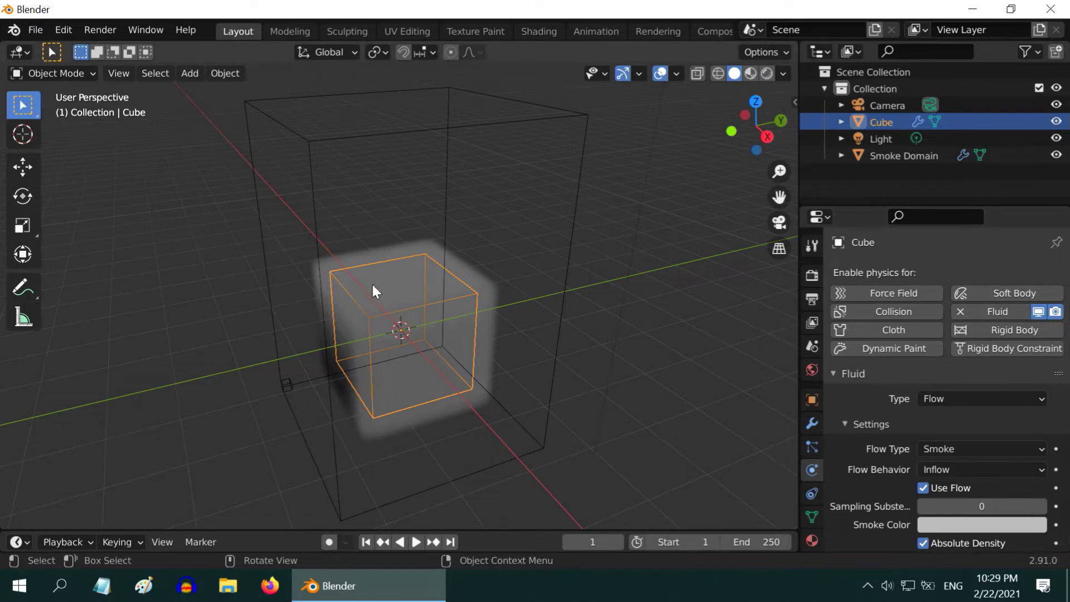
click(461, 133)
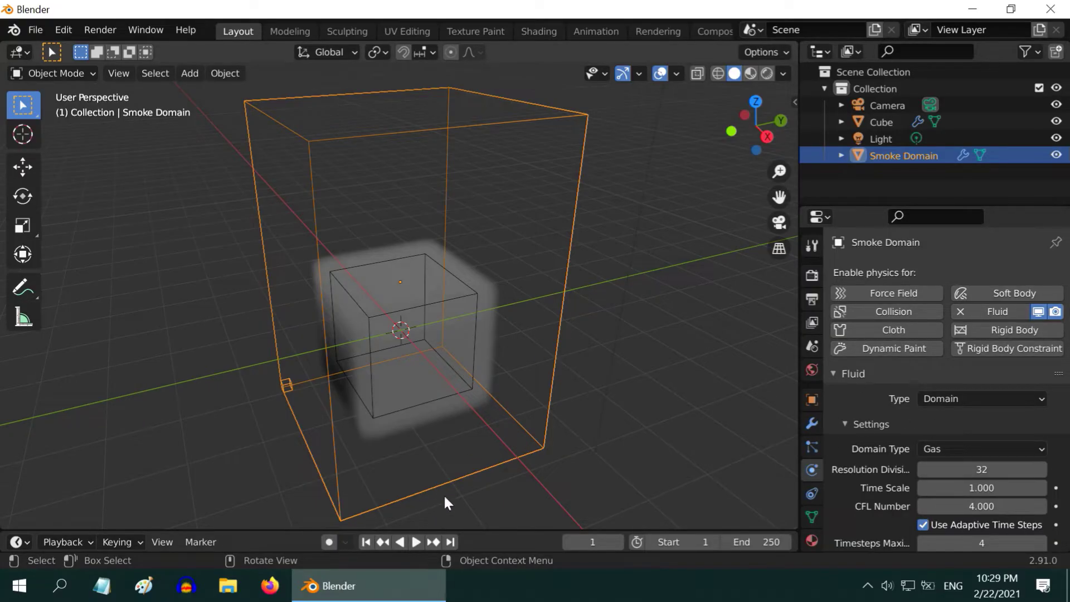
click(413, 544)
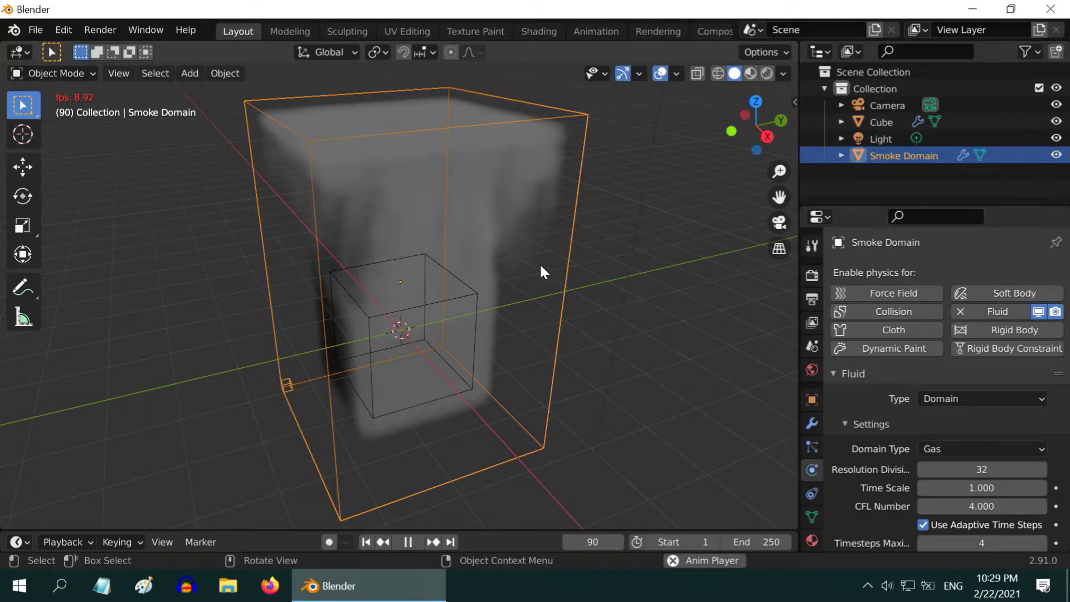
Step: Pause playback at frame 107, then select the Cube followed by the Smoke Domain
click(406, 542)
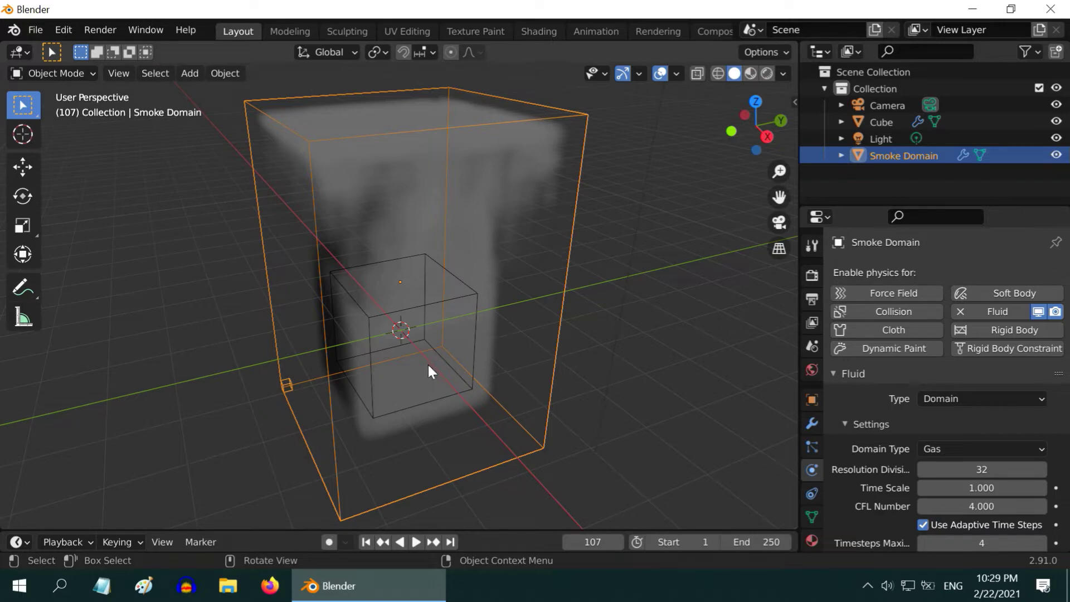
click(463, 388)
click(551, 400)
Step: Scale the cube to 0.5 with S .5, then reselect the Smoke Domain
click(468, 310)
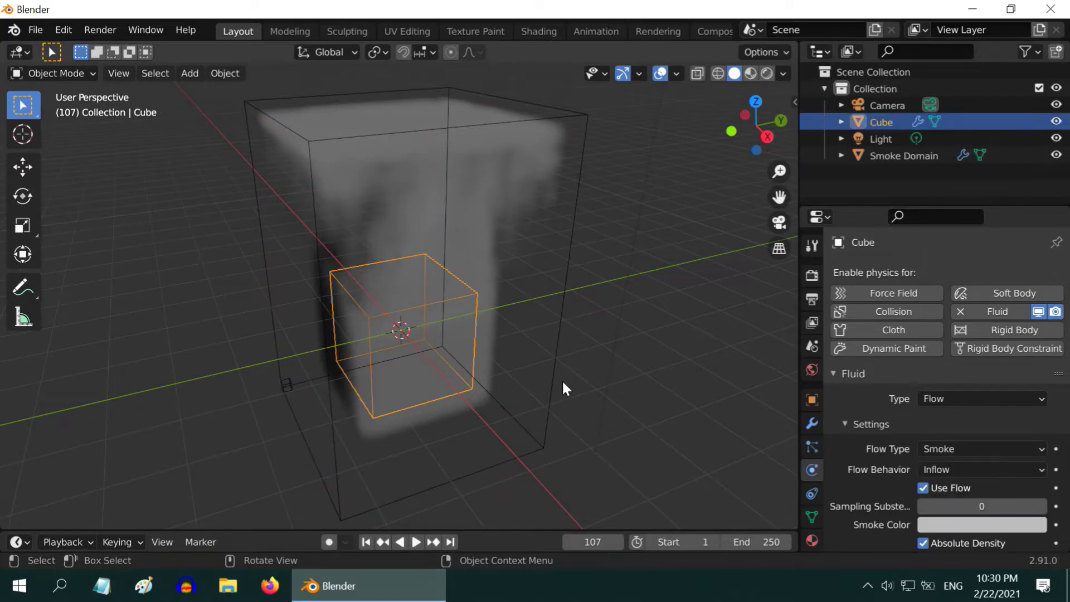
text(s.5)
key(Return)
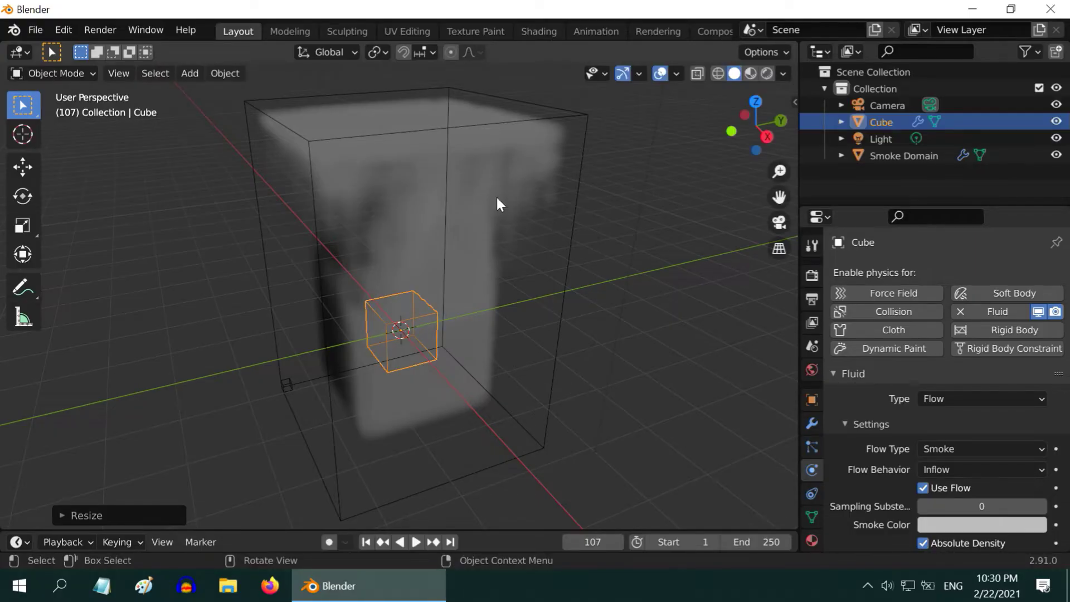
click(532, 130)
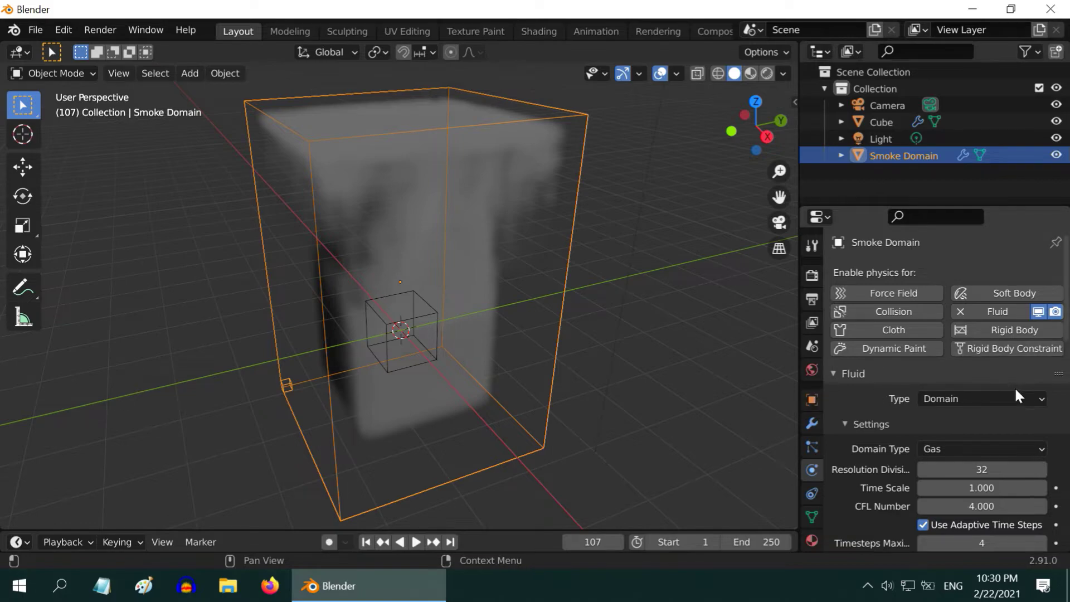
scroll(1015, 387, down, 4)
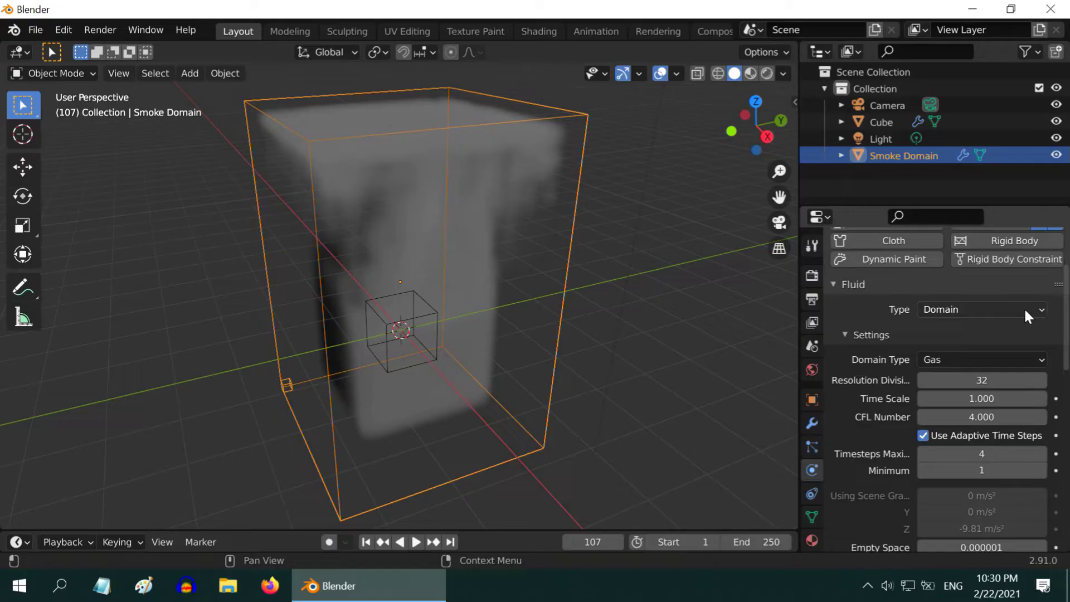
click(1018, 308)
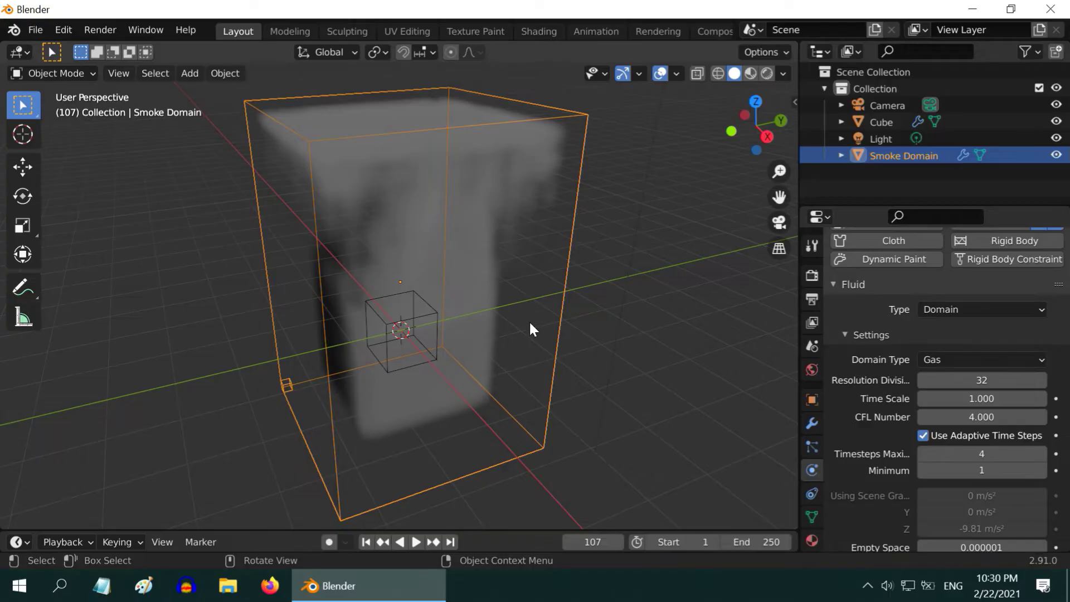
Step: Select the cube and check its Fluid Type list, leaving it set to Flow
click(423, 319)
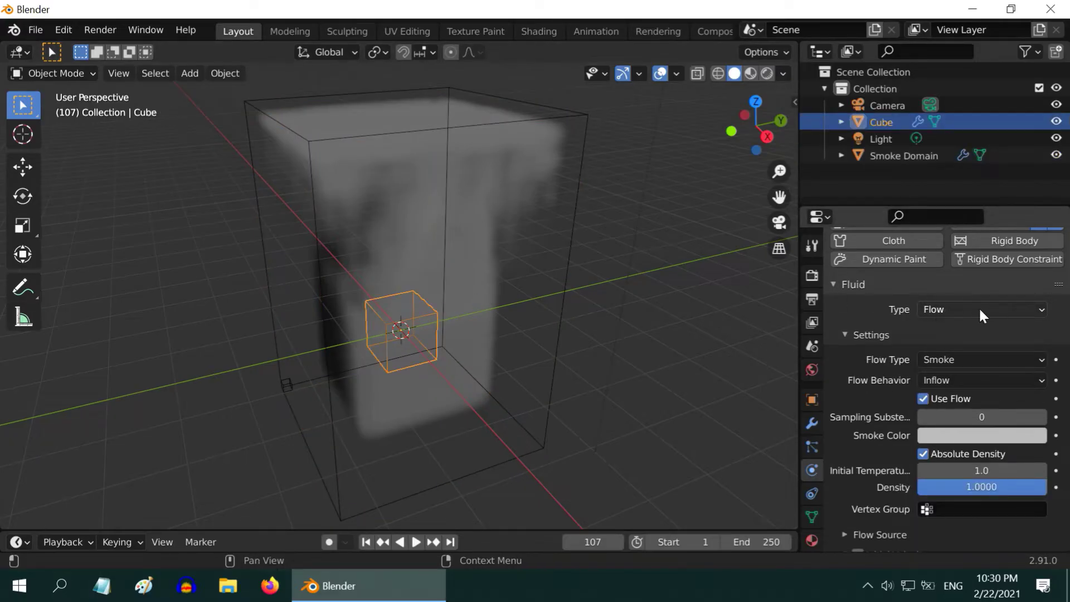
click(962, 309)
click(962, 309)
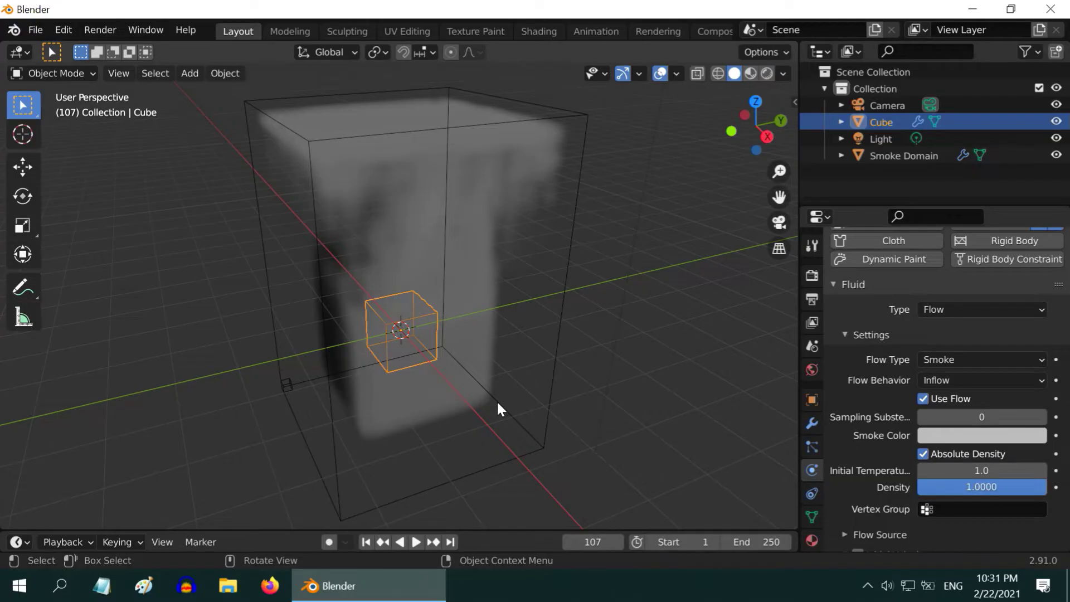
Step: Select the Smoke Domain and open its Fluid Type list to review the options
click(579, 162)
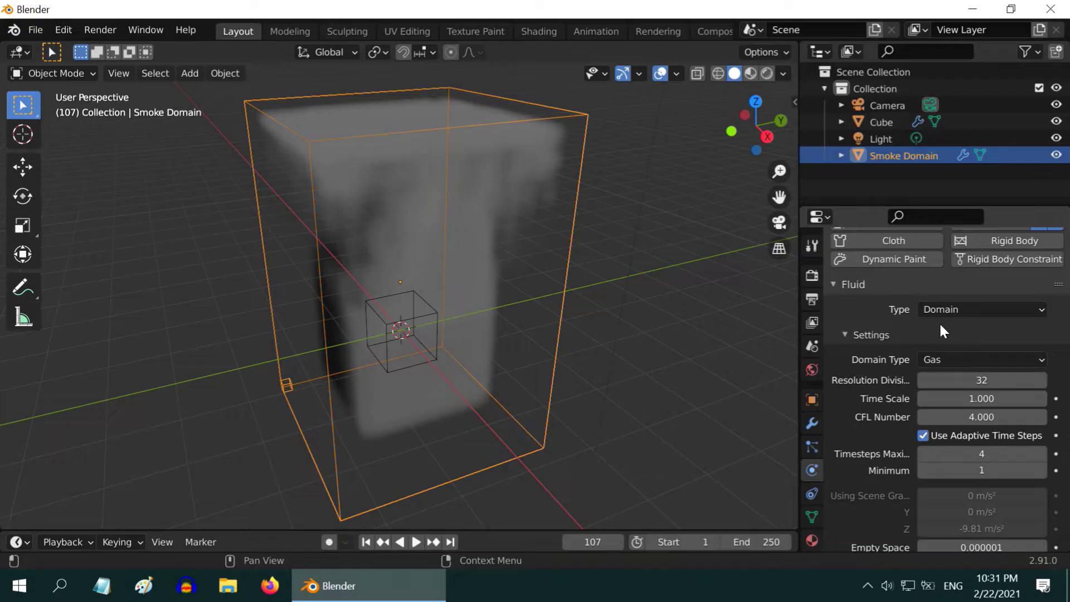
click(971, 309)
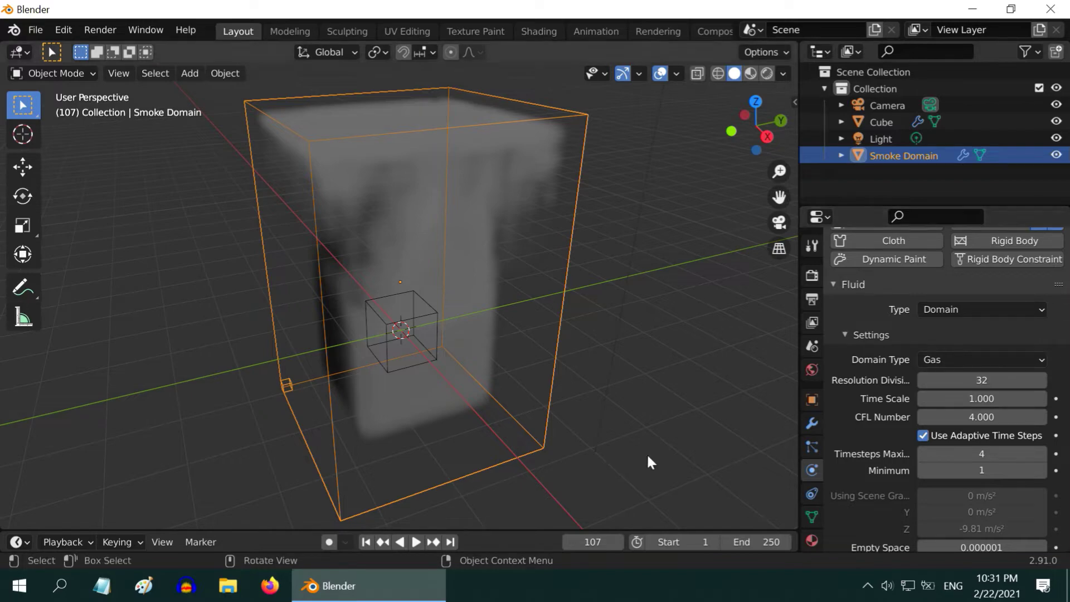
Step: Try resolution divisions of 20, 64 and 20, then settle on 40
click(983, 384)
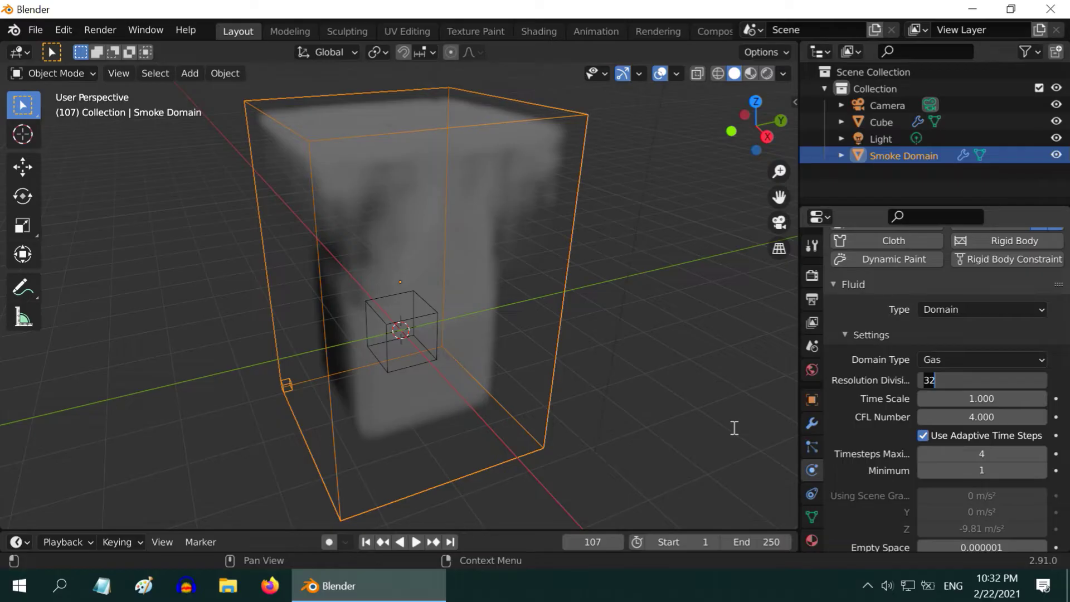
text(20)
key(Return)
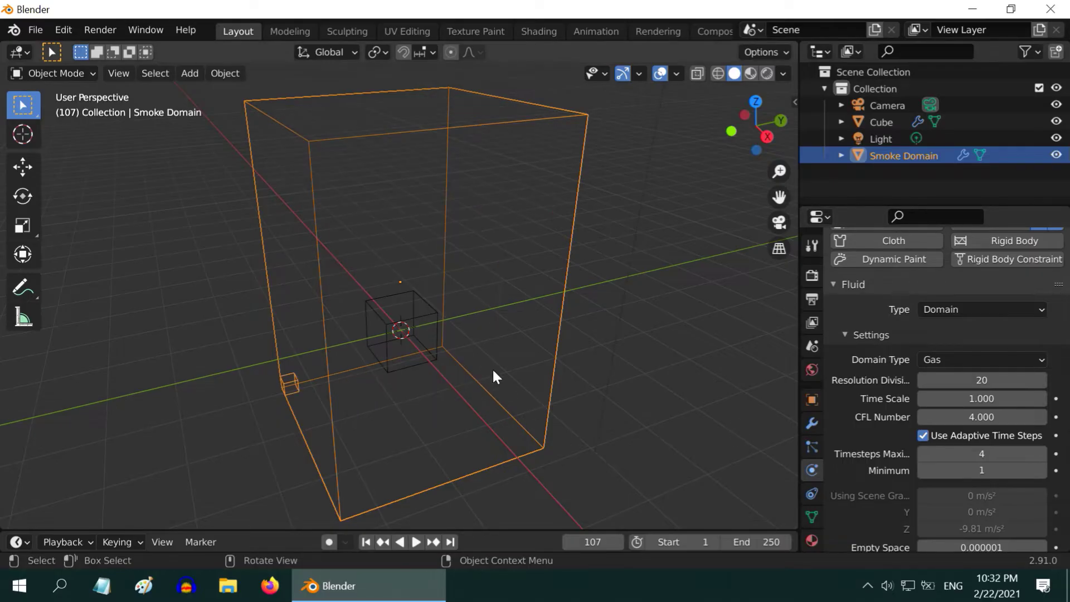
click(987, 381)
text(64)
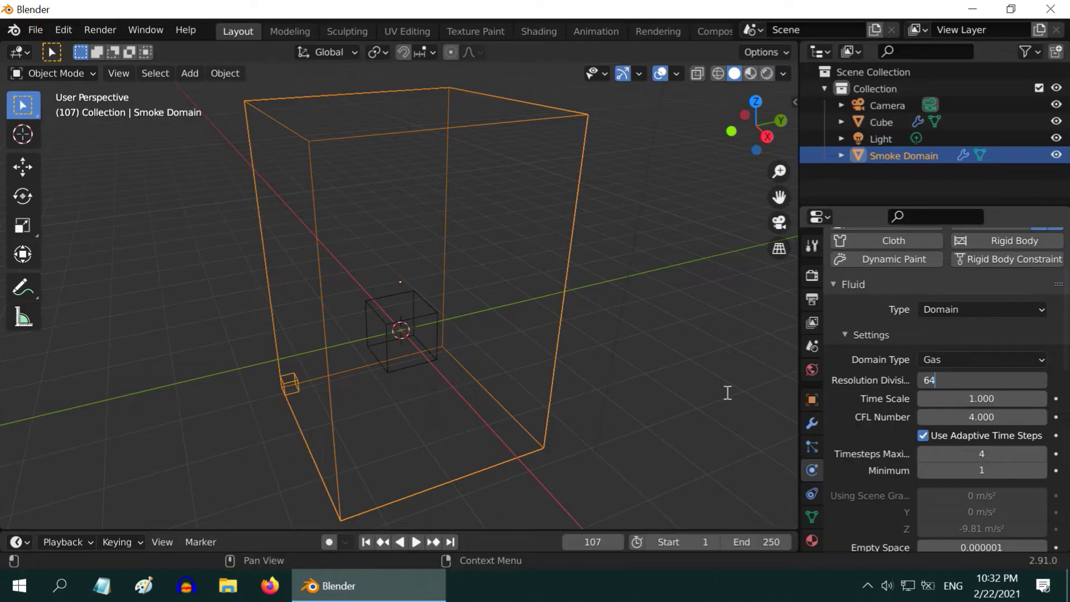
key(Return)
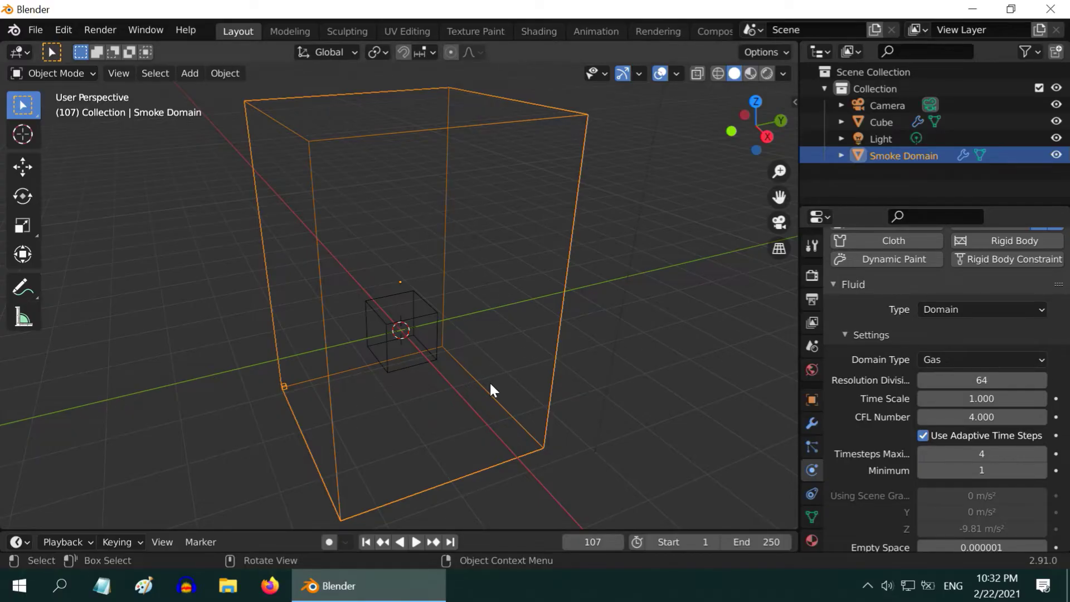
click(982, 382)
text(20)
key(Return)
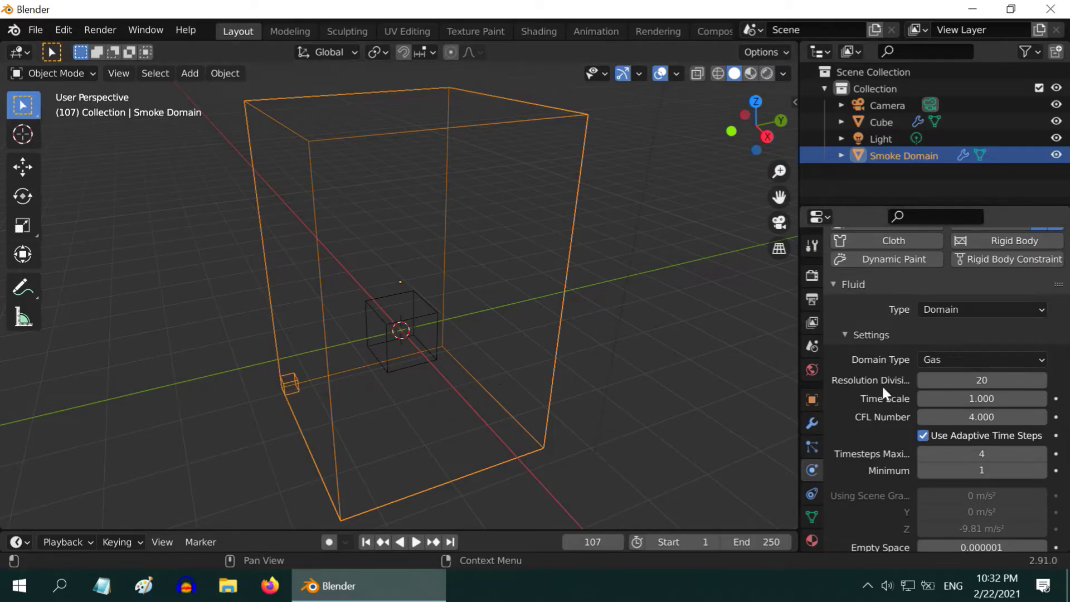
click(954, 381)
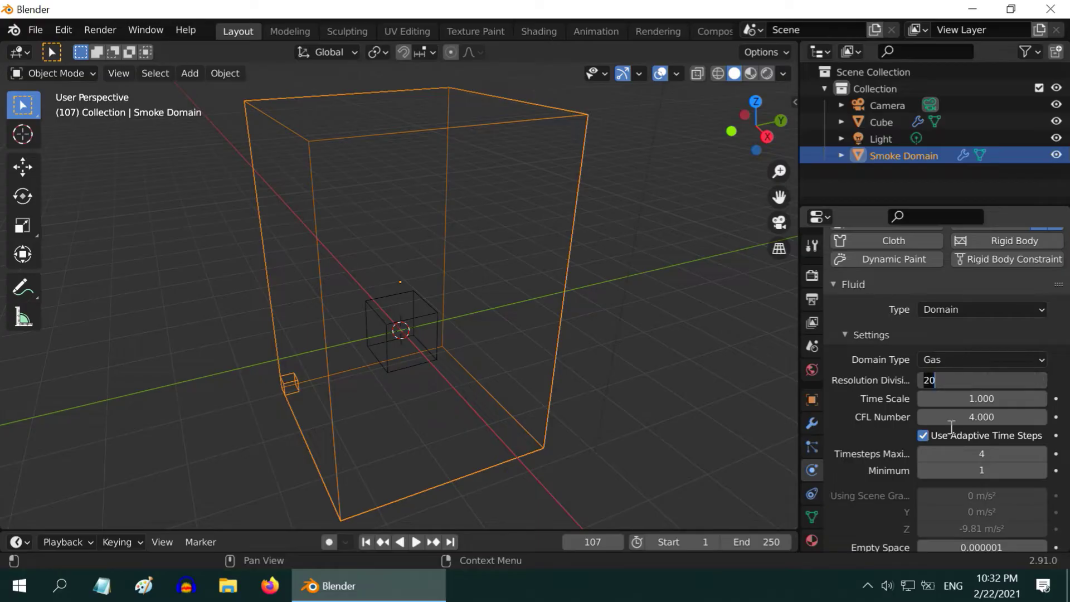
text(40)
key(Return)
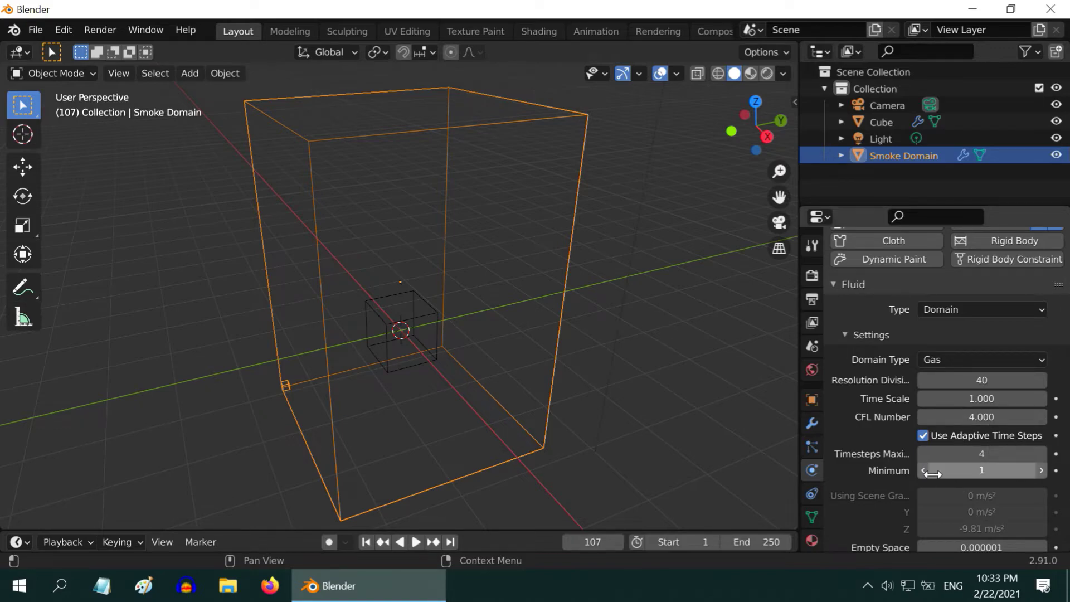
Step: Scroll down to Border Collisions and tick the Bottom border checkbox
scroll(950, 476, down, 6)
scroll(950, 477, down, 4)
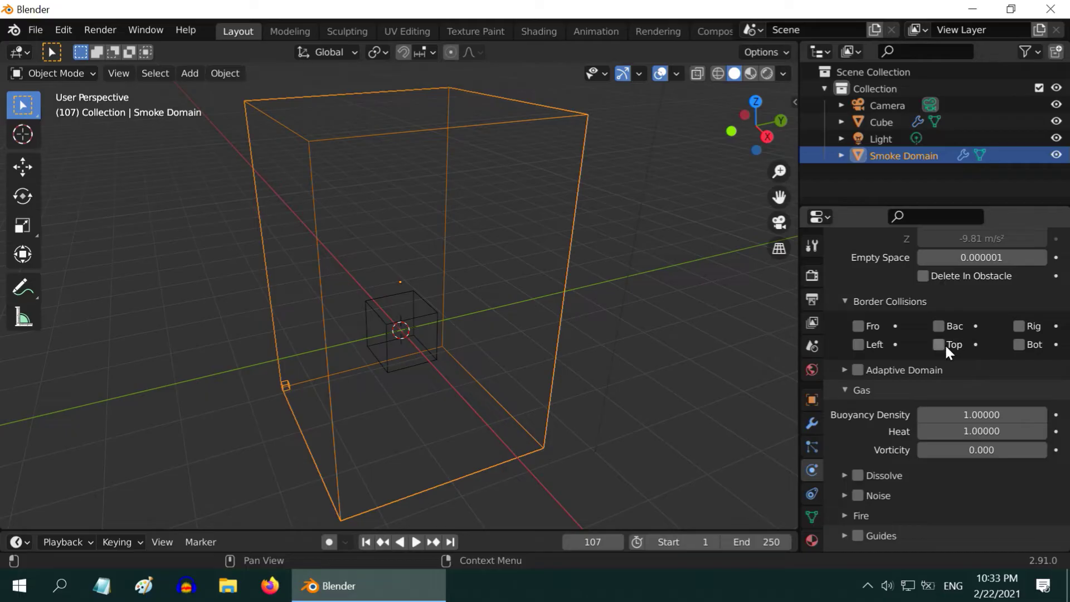
click(1019, 344)
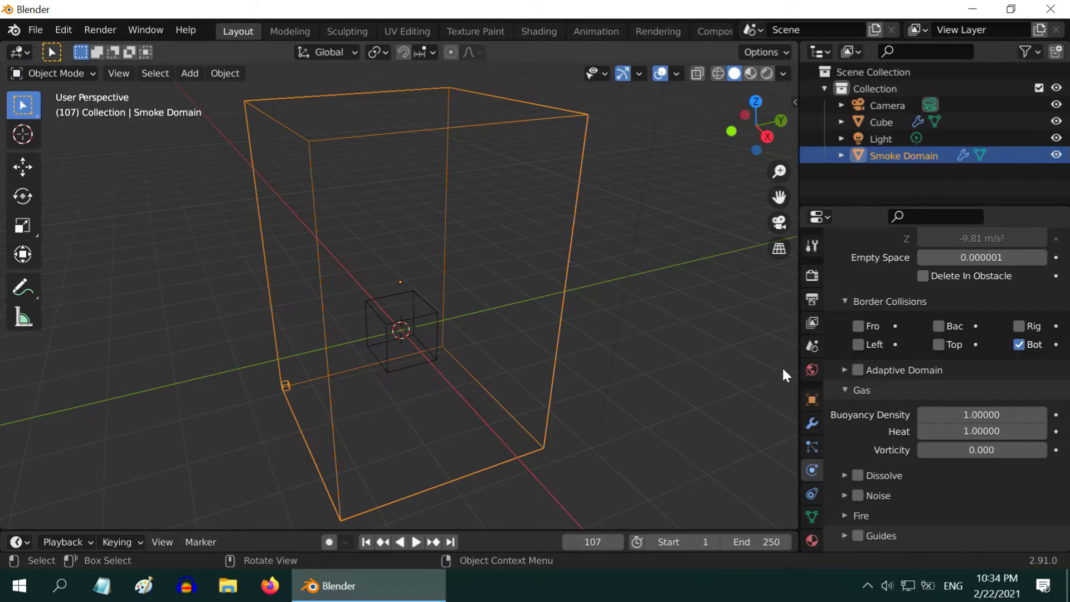
Step: Enable Adaptive Domain, rewind to the first frame, and play the simulation
click(858, 370)
click(365, 543)
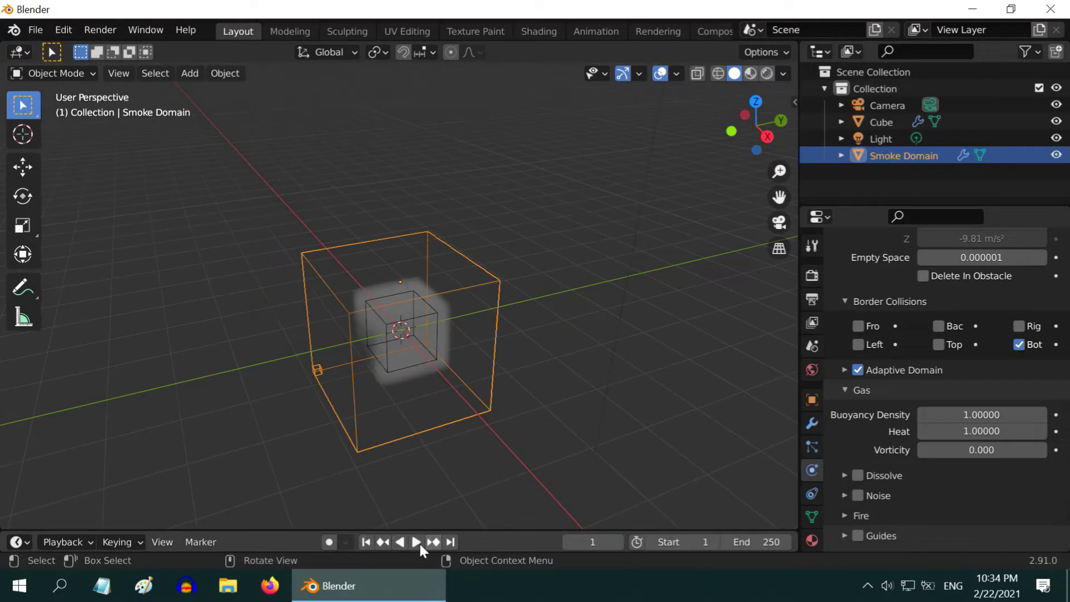
click(416, 543)
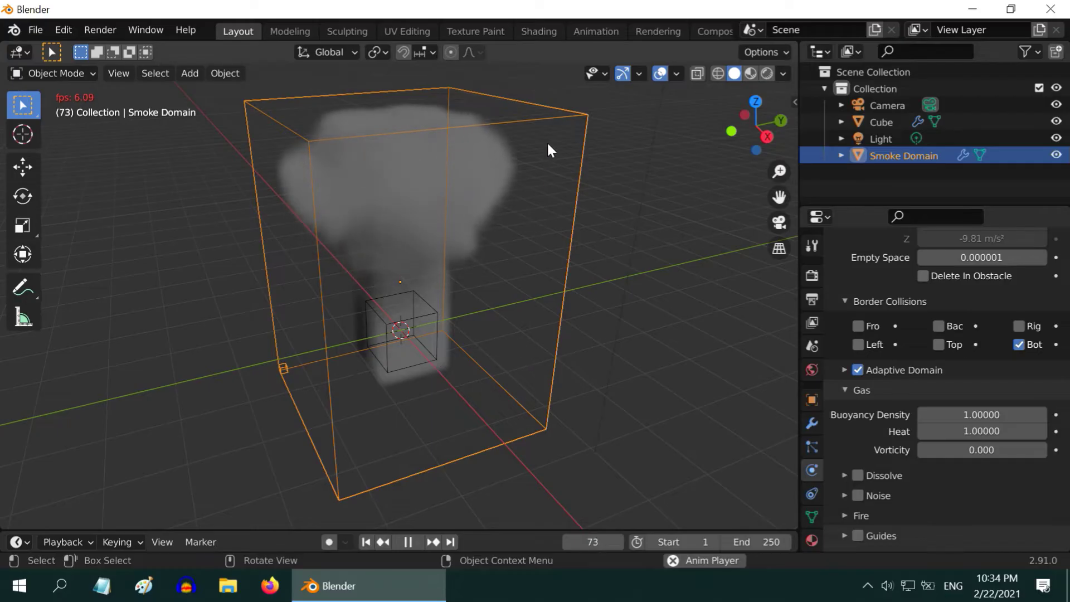
Step: Stop playback and set the Gas Heat to 0, clearing the cached smoke
click(408, 542)
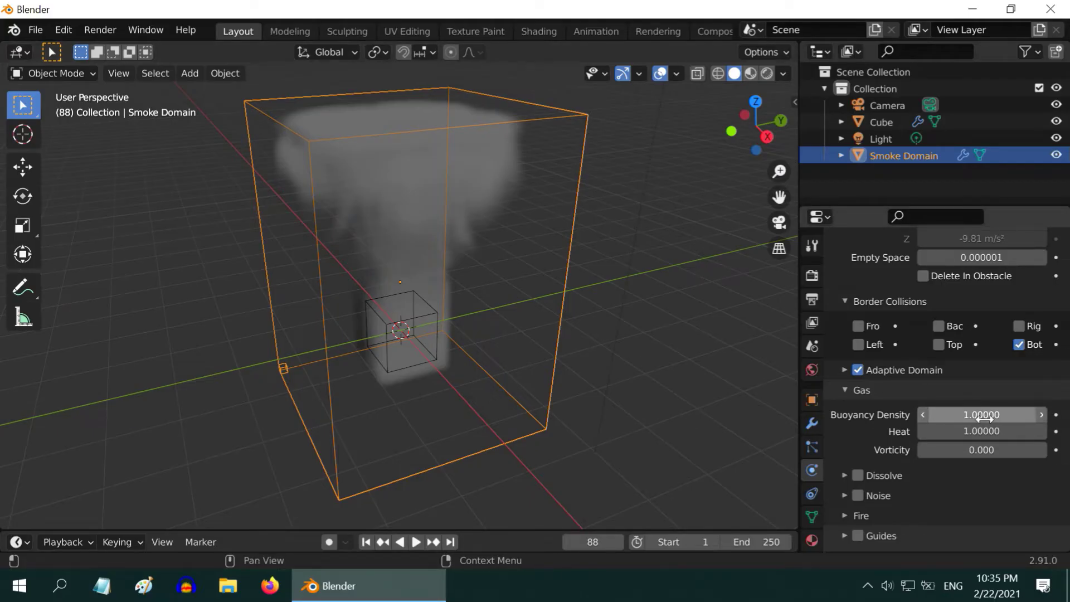
click(1003, 432)
text(0)
key(Return)
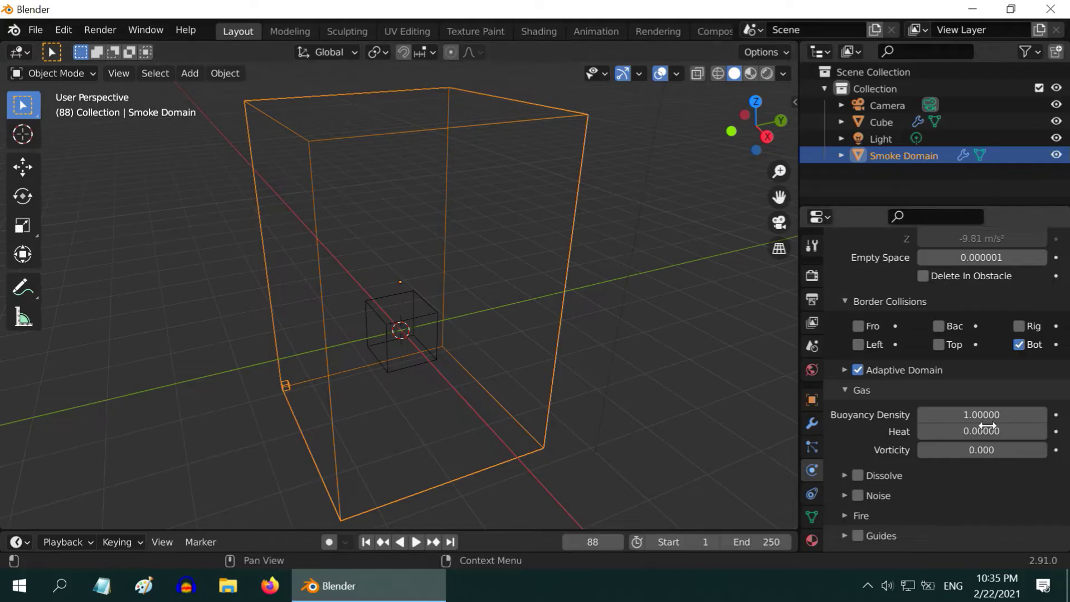
Step: Set the Gas Buoyancy Density to -2
click(993, 413)
text(1.0)
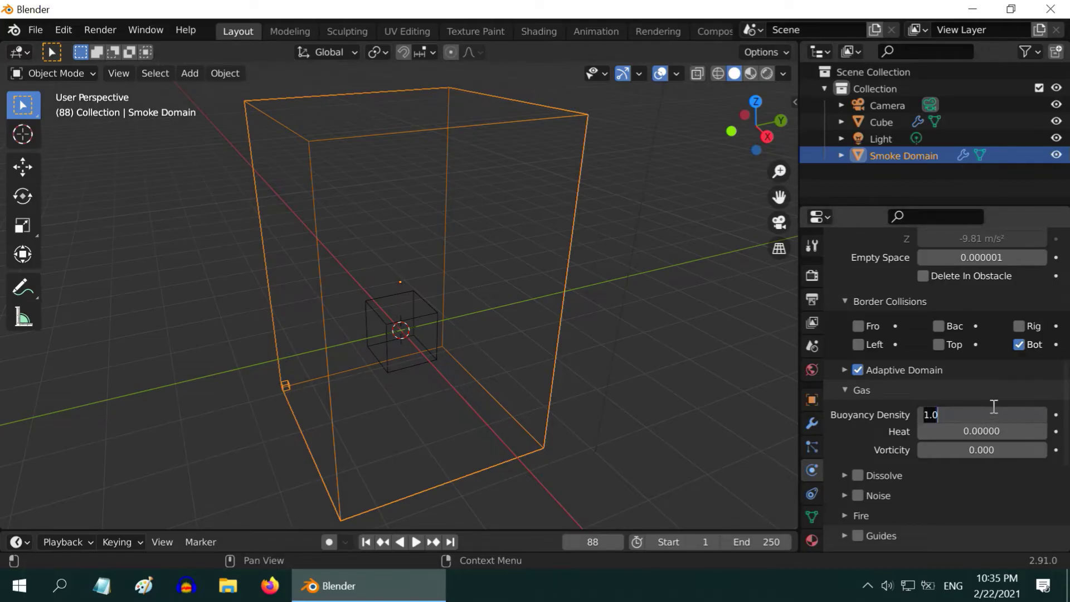
key(BackSpace)
text(-2)
key(Return)
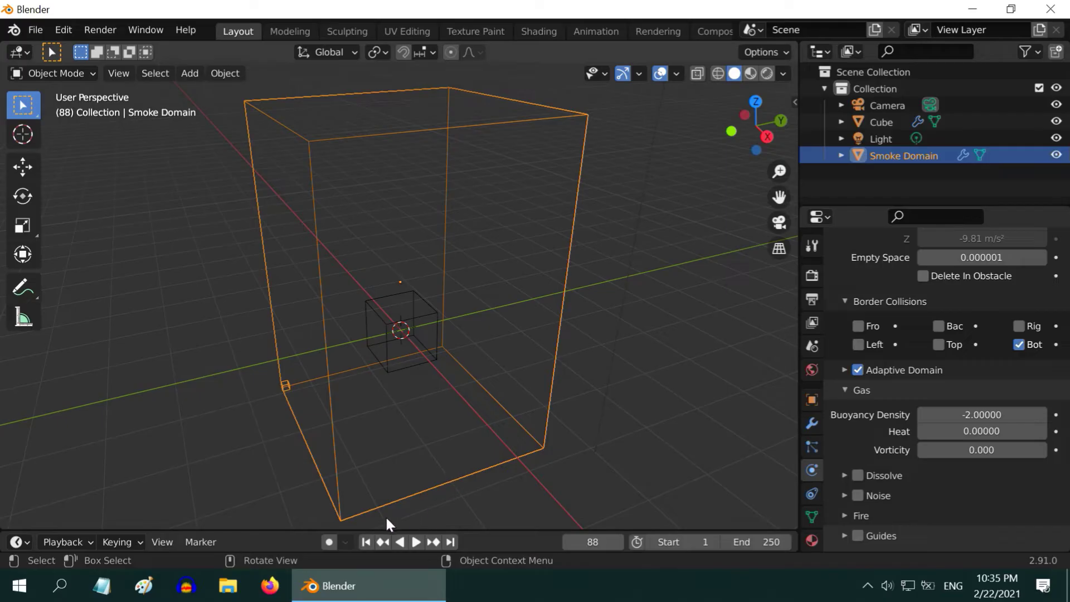
Step: Replay the simulation from frame 1 and orbit to watch the smoke spread along the floor
click(366, 541)
click(416, 542)
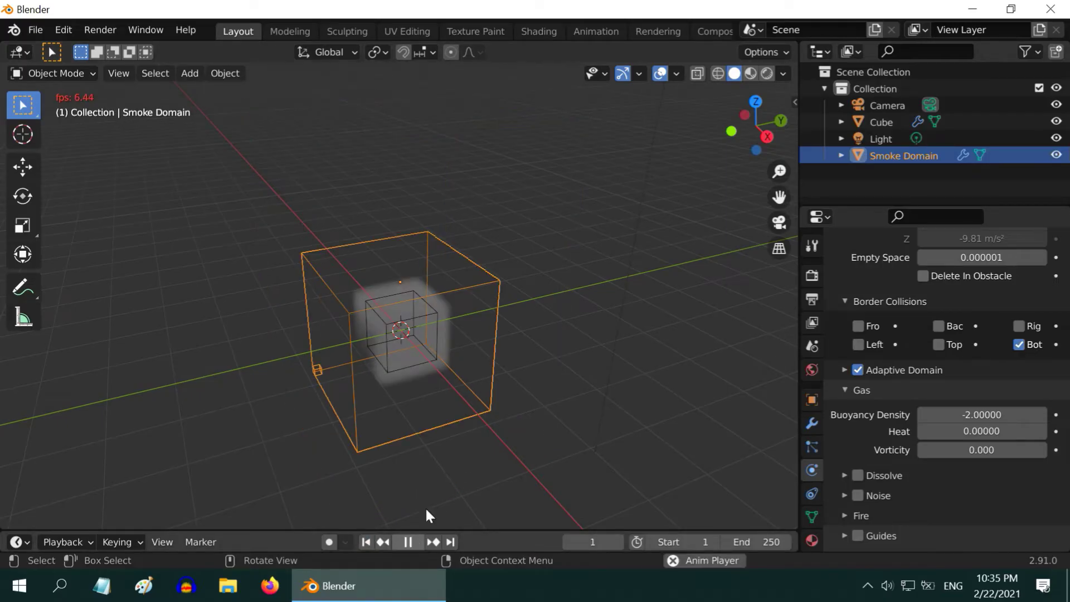
middle_drag(474, 454, 446, 385)
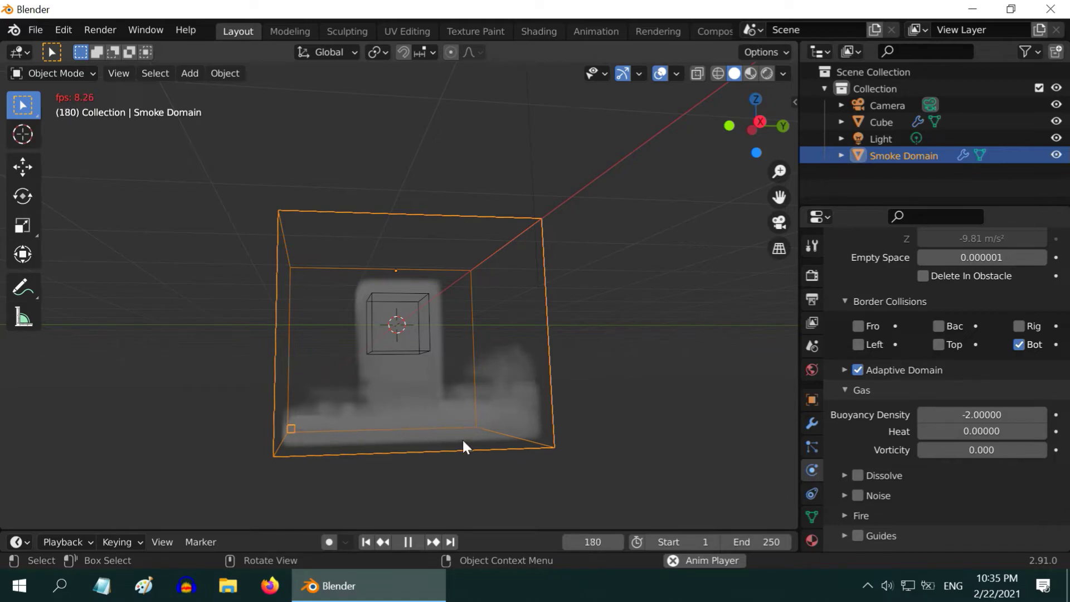
key(space)
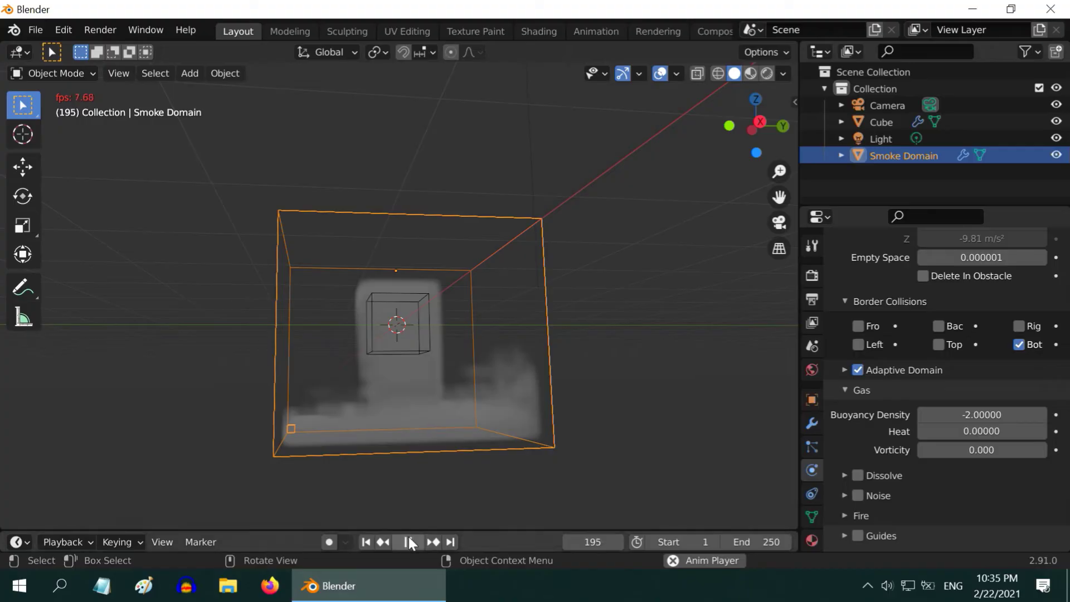
middle_drag(385, 488, 409, 515)
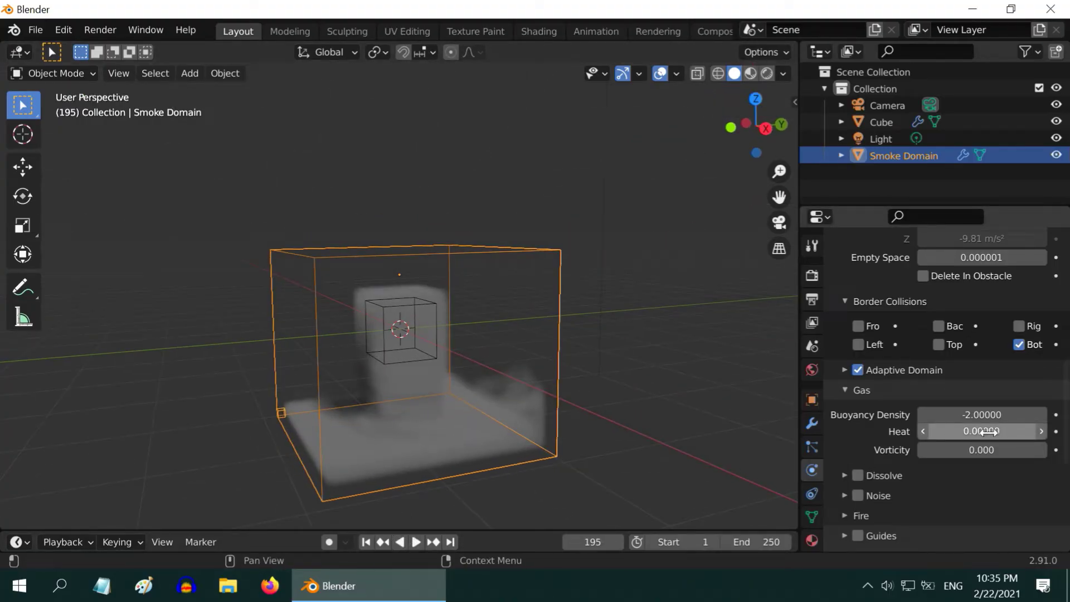
Step: Set Buoyancy Density to 1, Heat to 1 and Vorticity to 0.25 in the Gas panel
click(981, 414)
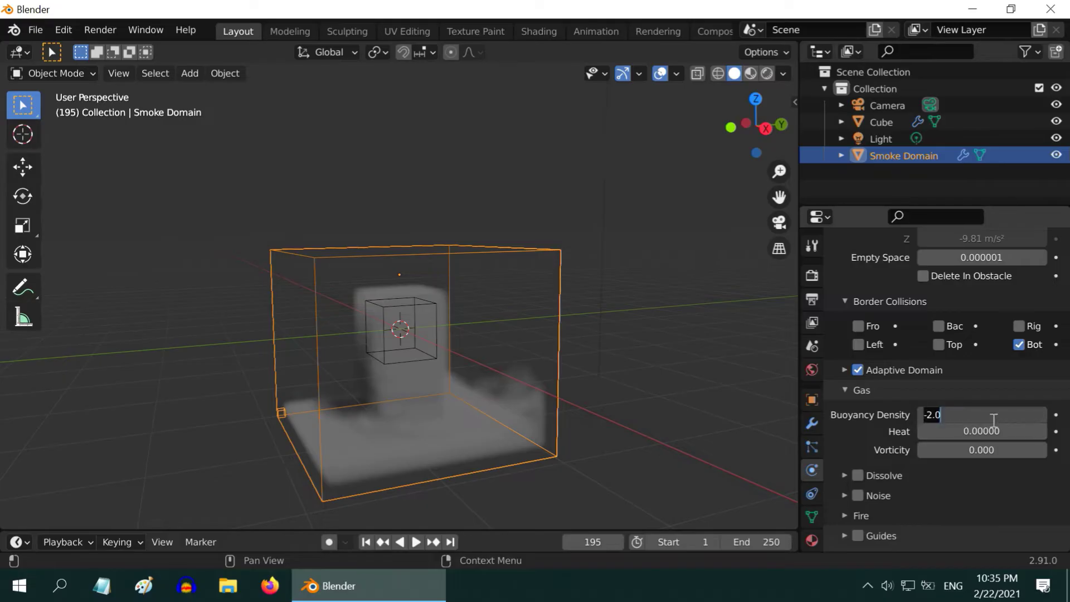
text(1)
key(Return)
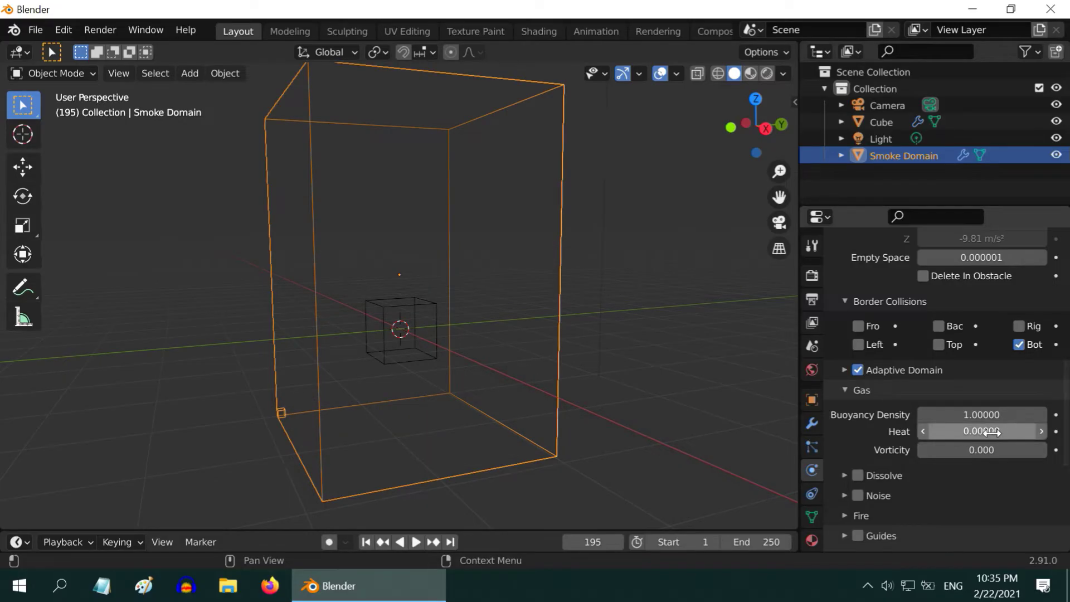
click(991, 432)
text(1)
key(Return)
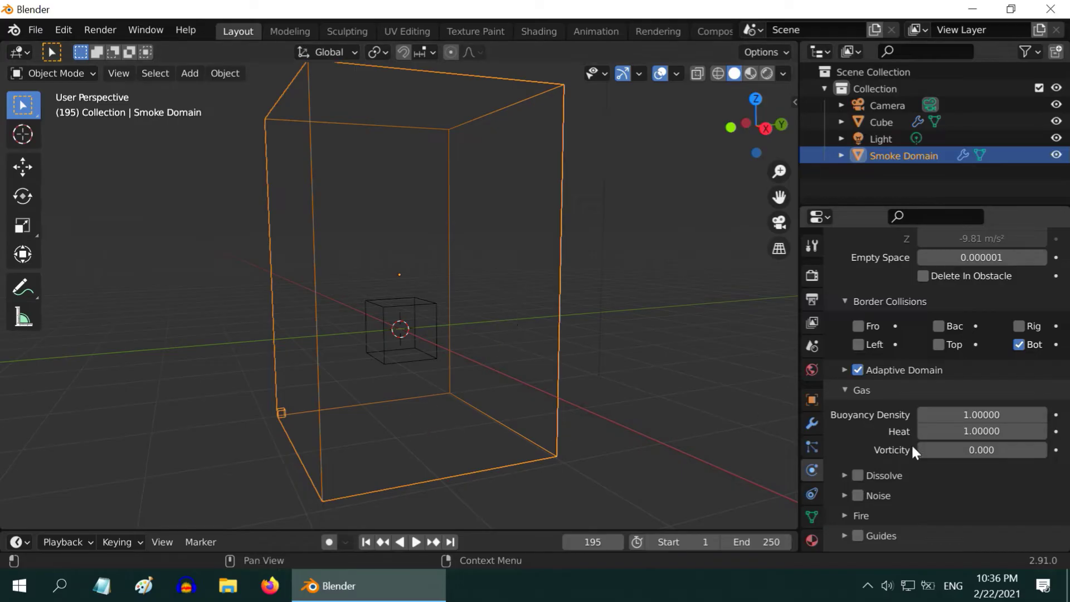
click(989, 452)
text(.25)
key(Return)
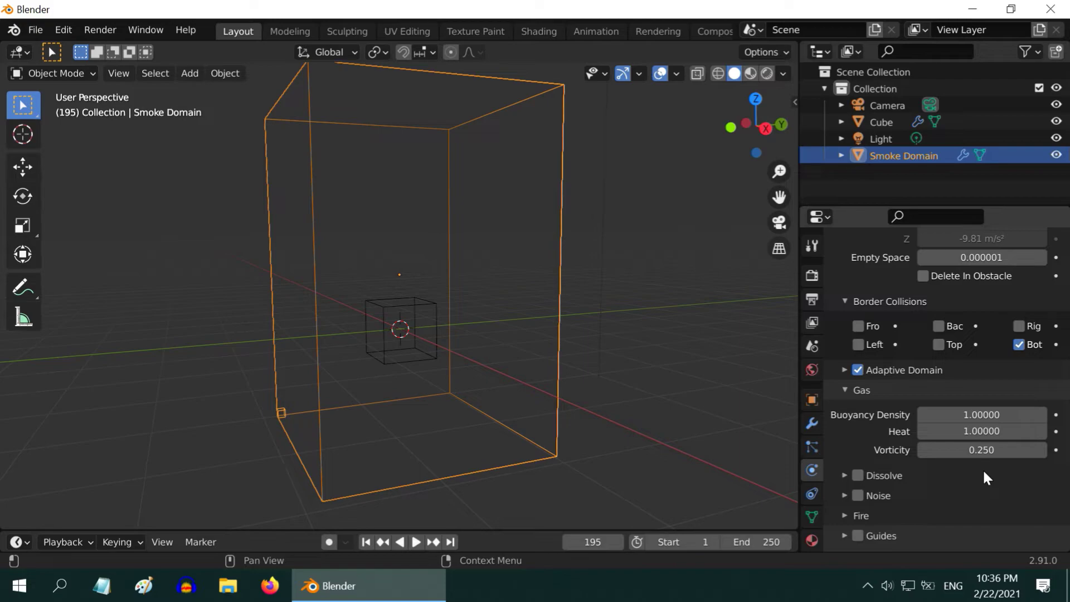
Step: Replay the simulation from frame 1 and pause at frame 140
click(367, 543)
click(415, 542)
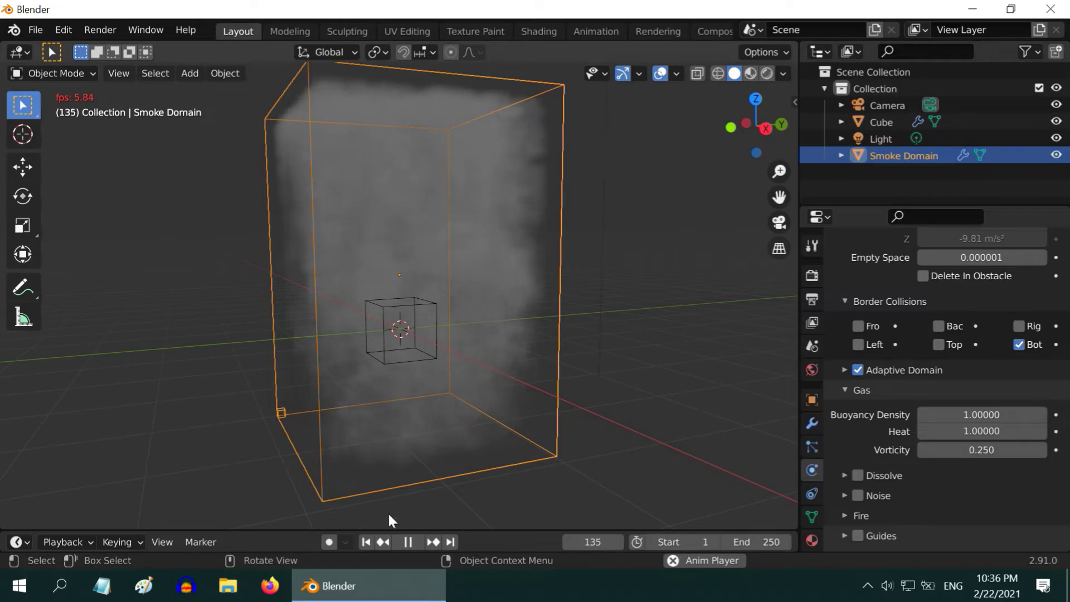
click(408, 542)
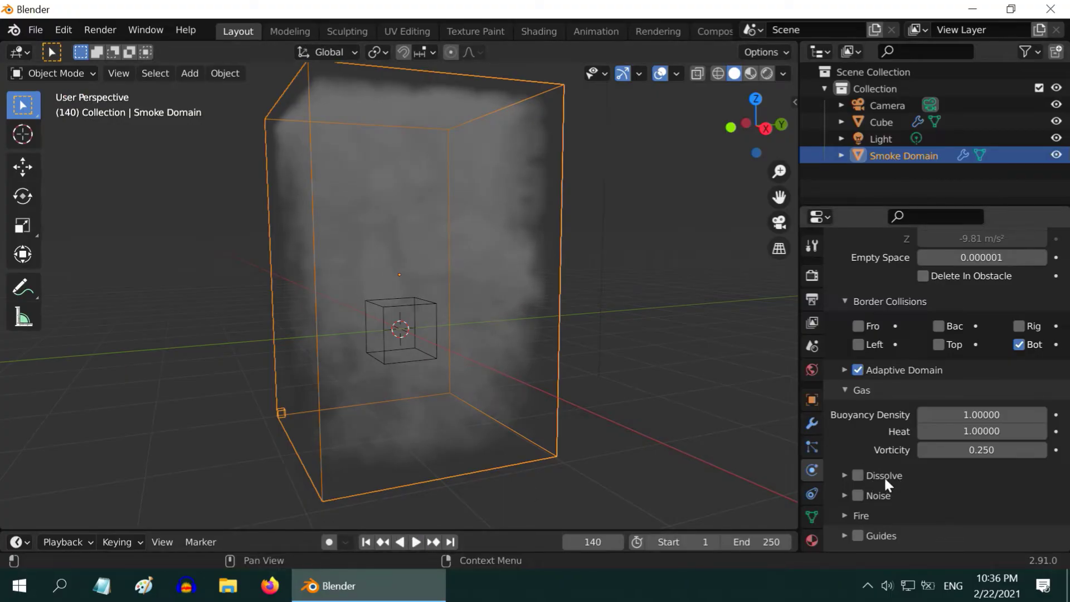
Step: Enable Dissolve on the Smoke Domain and set its Time to 20
scroll(905, 464, down, 5)
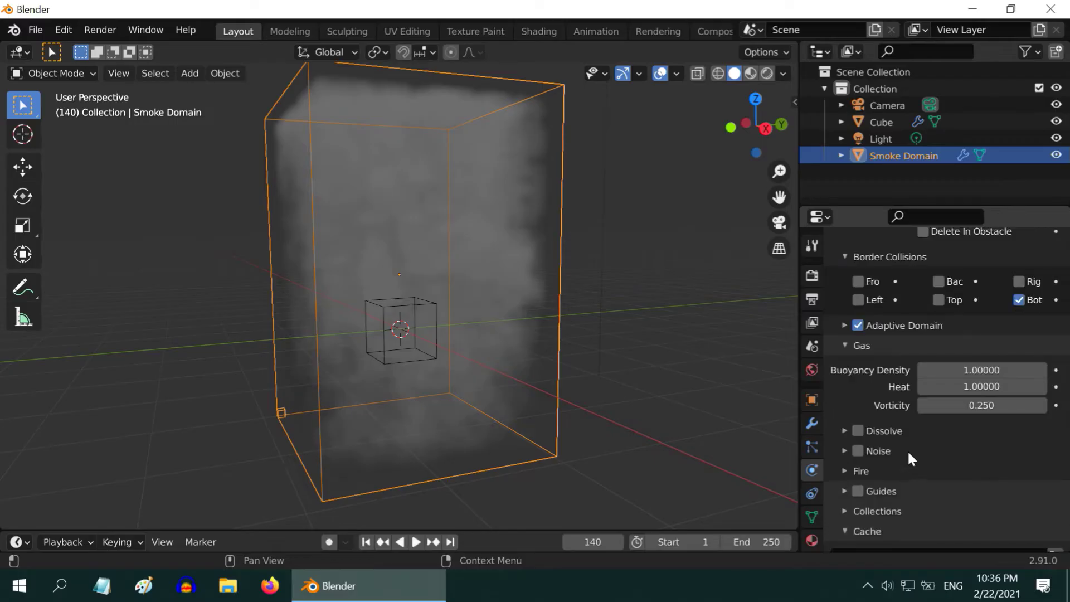
click(858, 363)
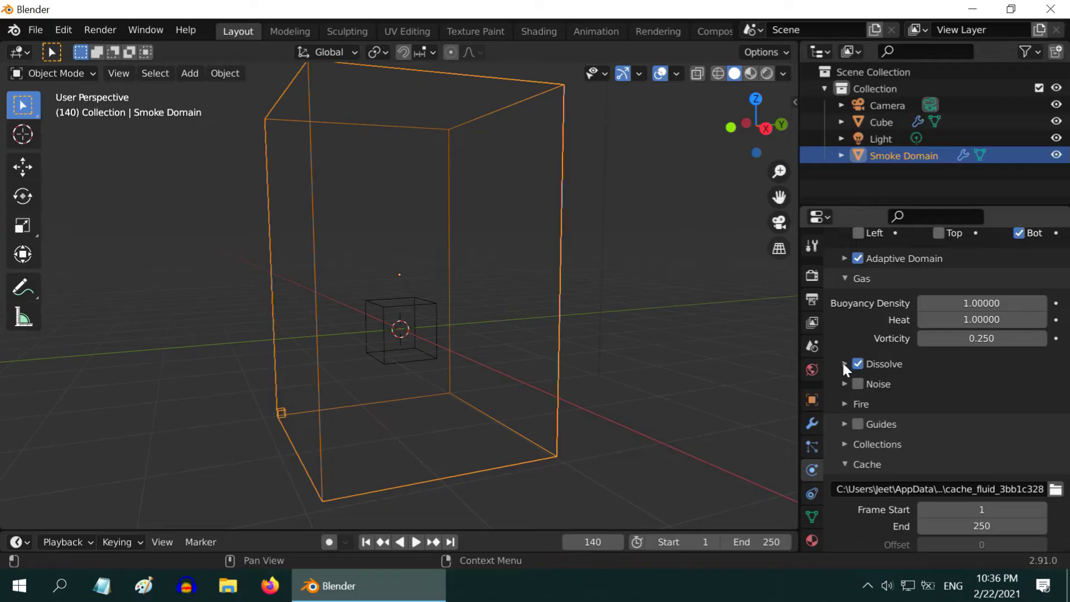
click(844, 363)
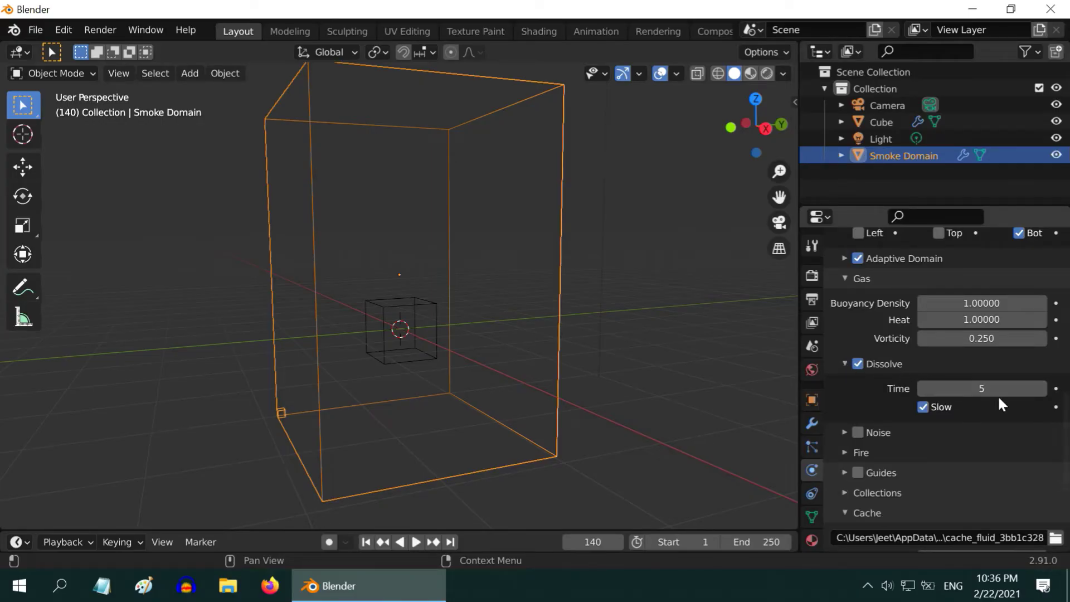
click(984, 389)
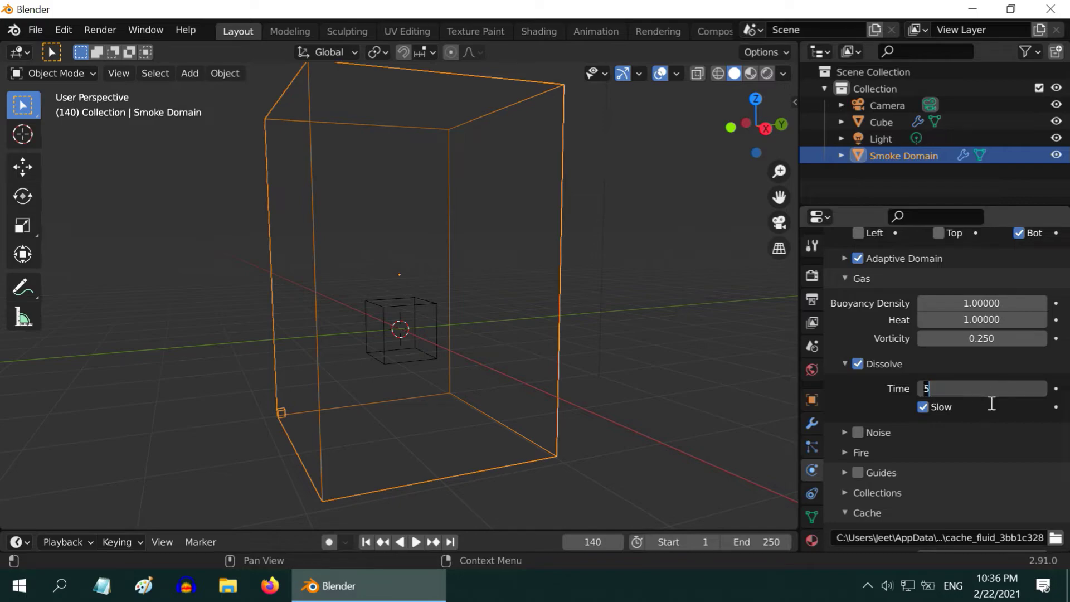
text(20)
key(Return)
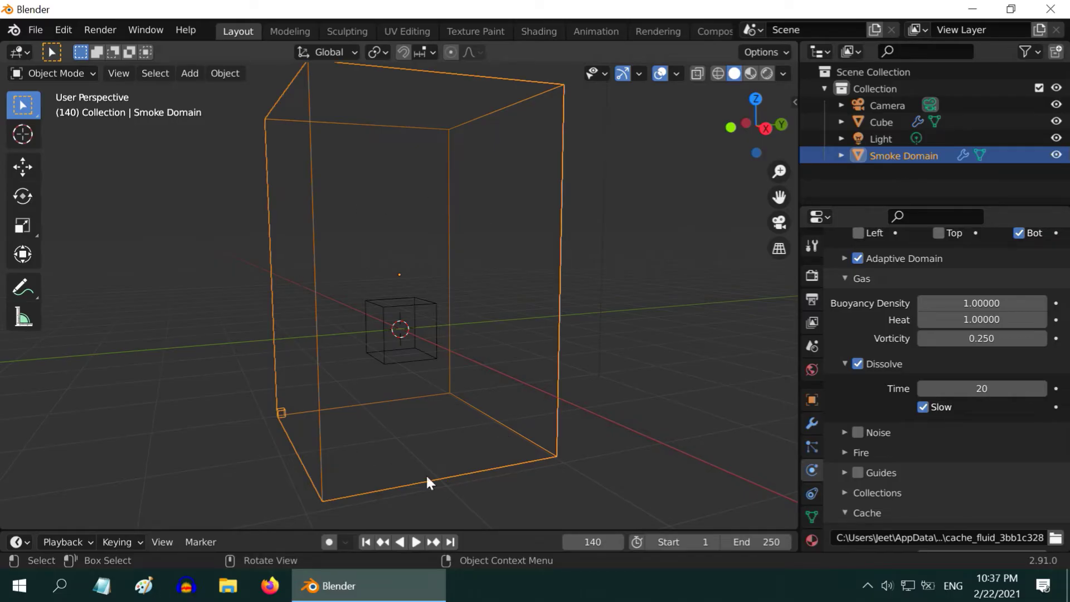
Step: Replay from frame 1 and stop at frame 163 as the dissolving plume thins
click(366, 543)
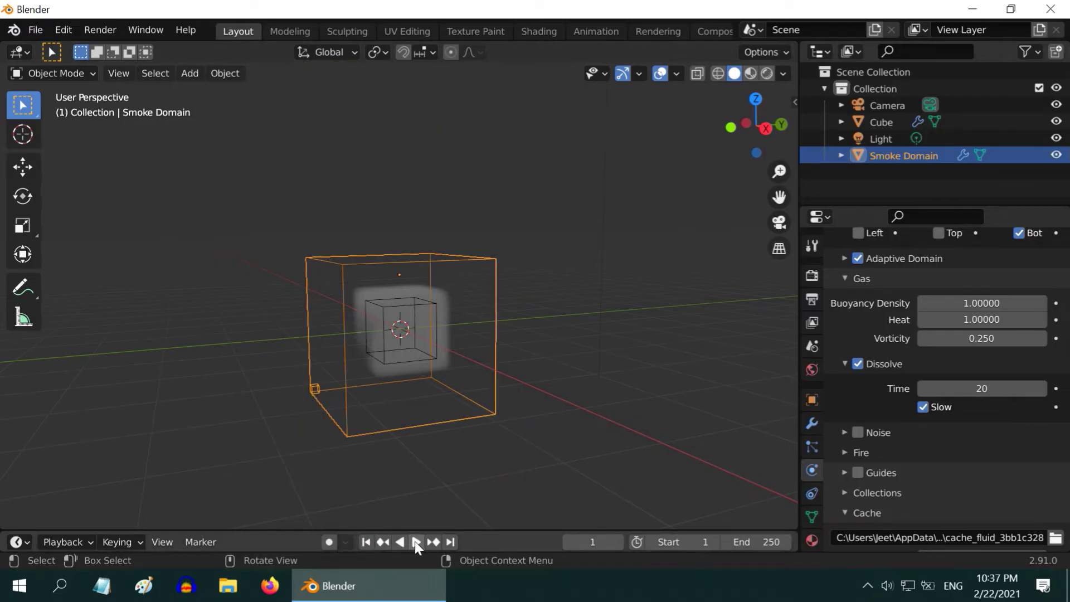
click(416, 542)
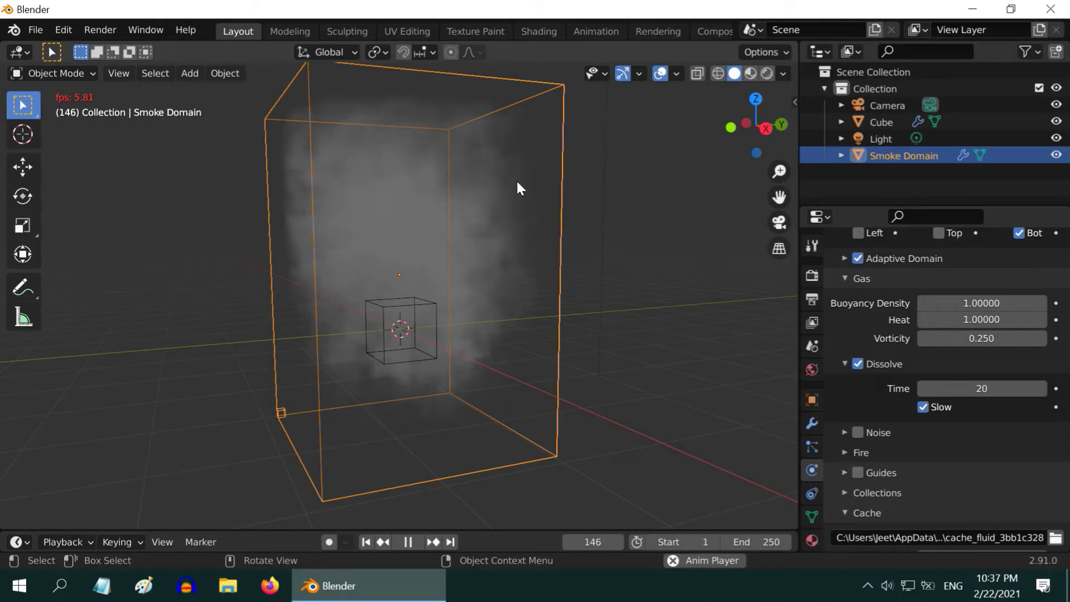
key(space)
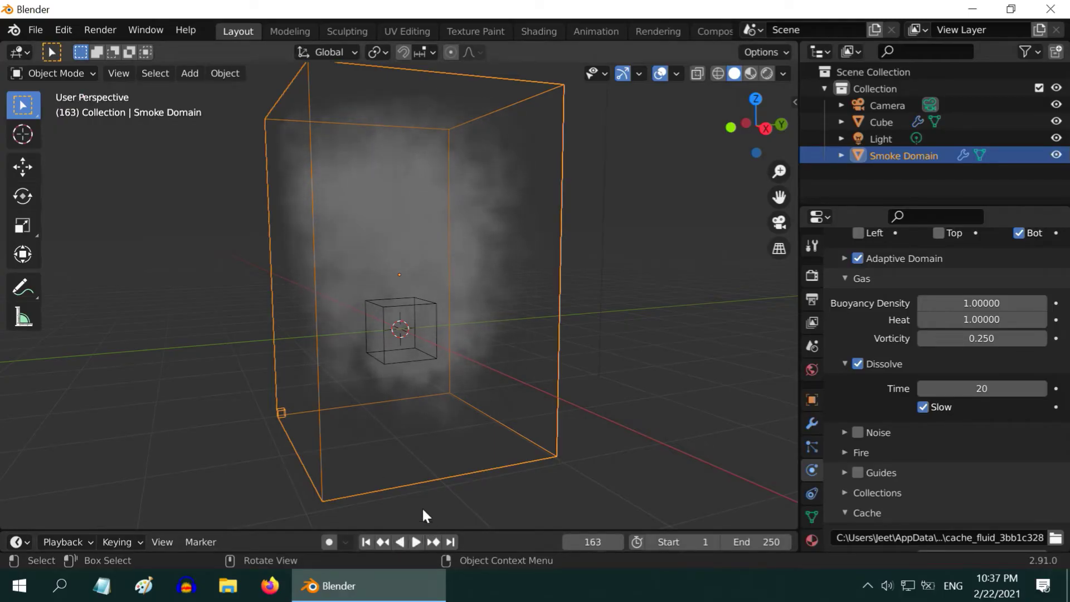
click(858, 432)
click(846, 431)
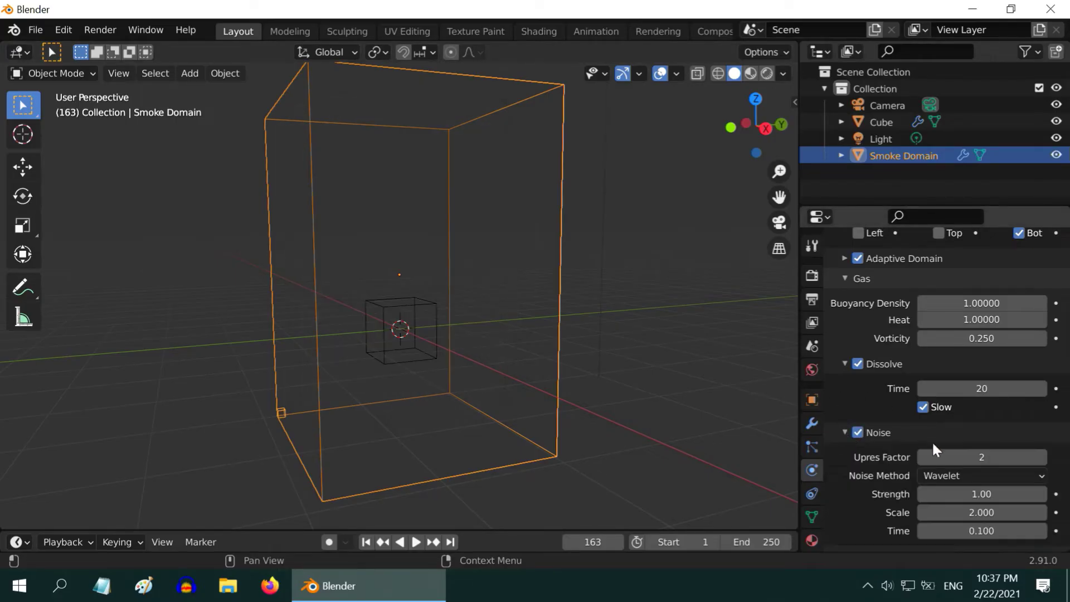
scroll(935, 450, down, 3)
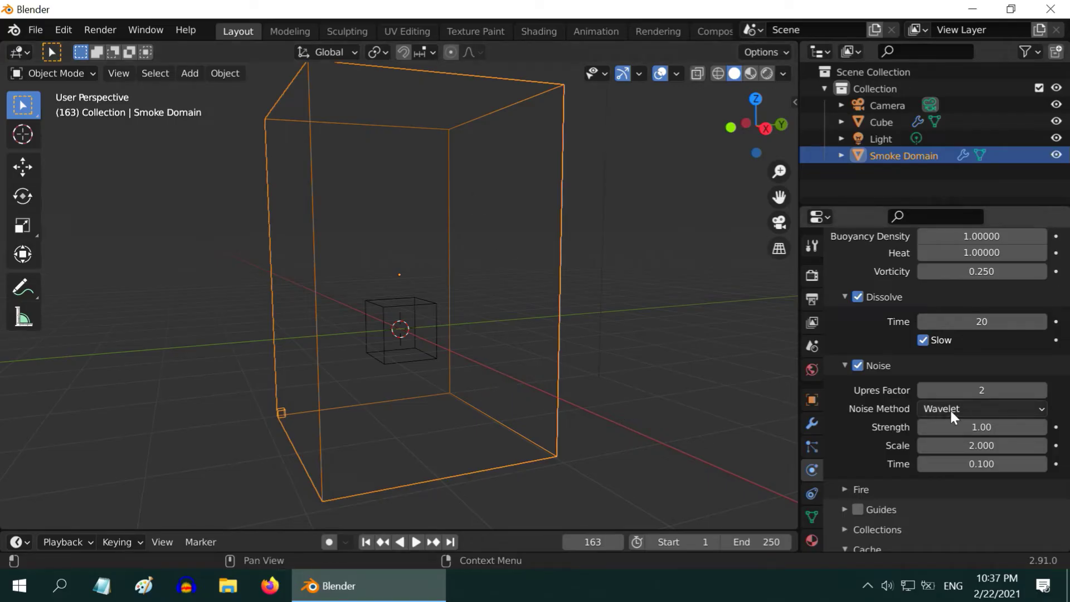
click(998, 411)
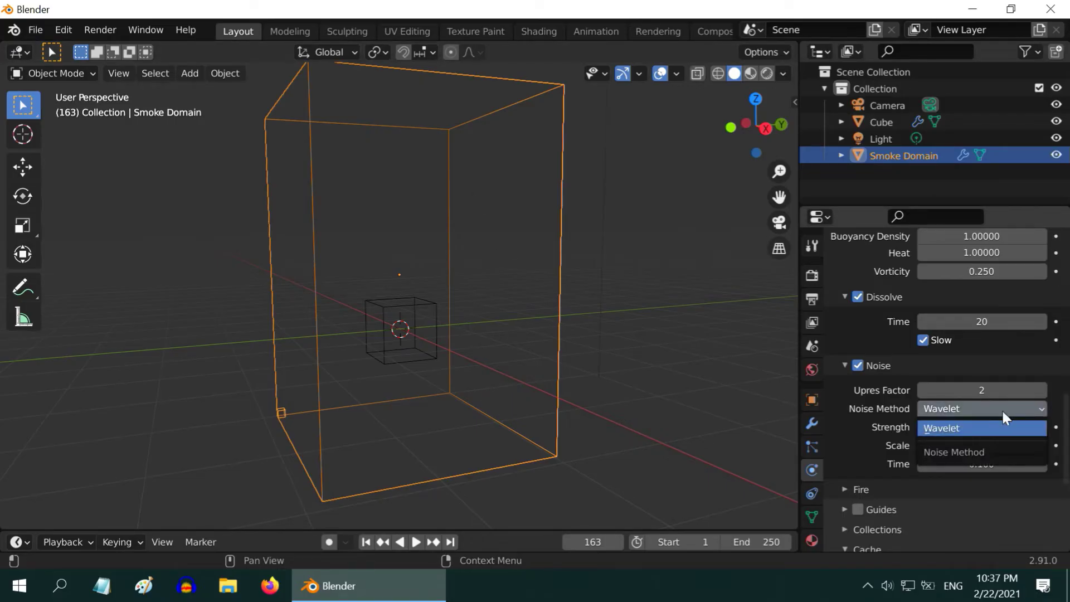
click(1004, 427)
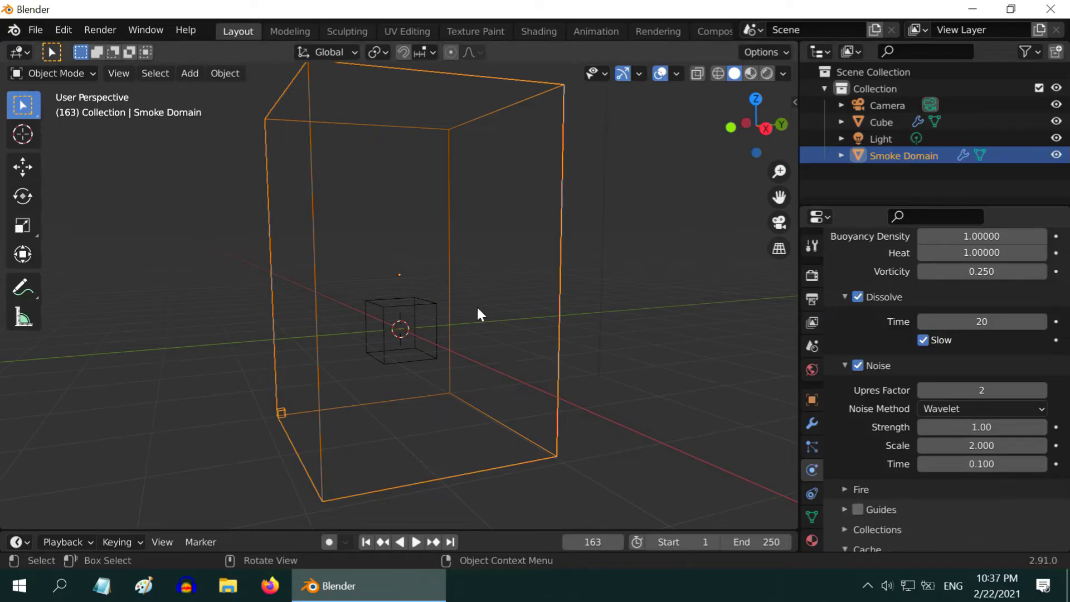
Step: Play the simulation from frame 1, stop at frame 42, and bring the Cache settings into view
click(365, 542)
click(418, 541)
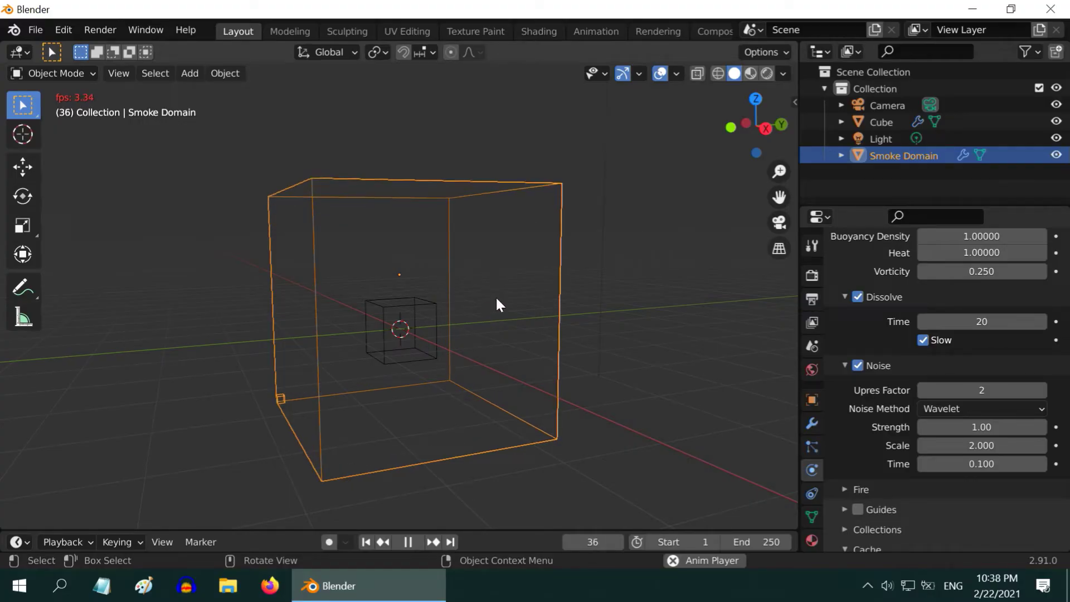
key(space)
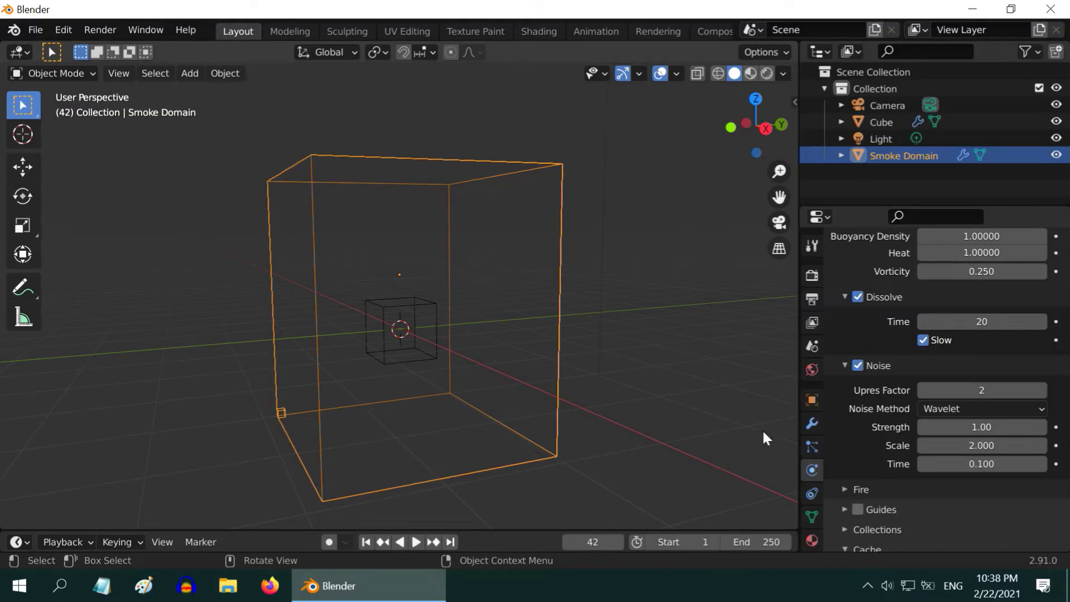
scroll(932, 433, down, 8)
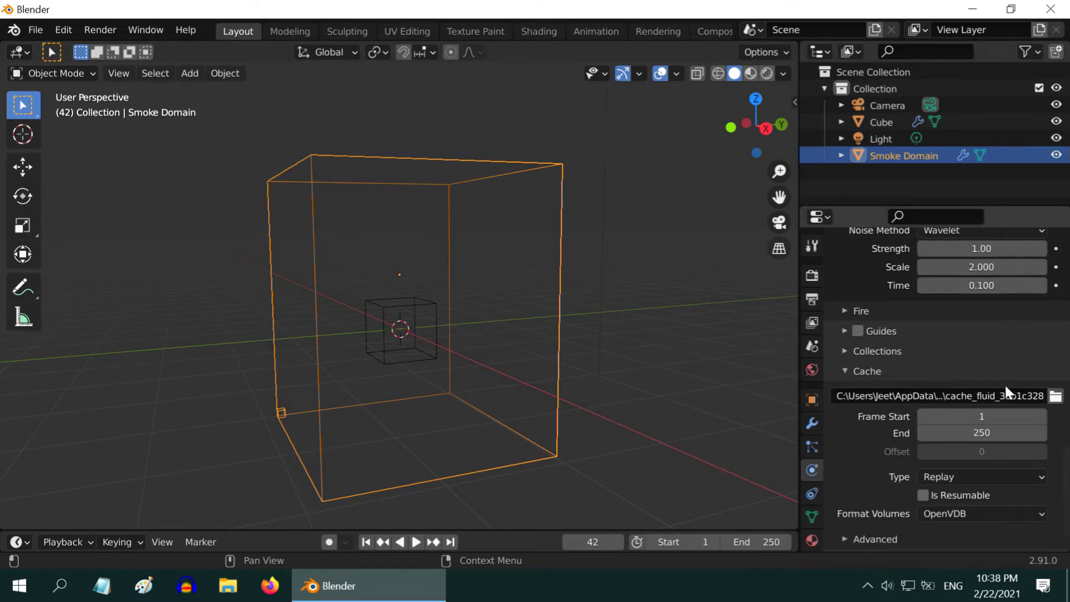
Step: Delete the cache_fluid_3bb1c328 folder from the cache directory's parent folder
click(1055, 397)
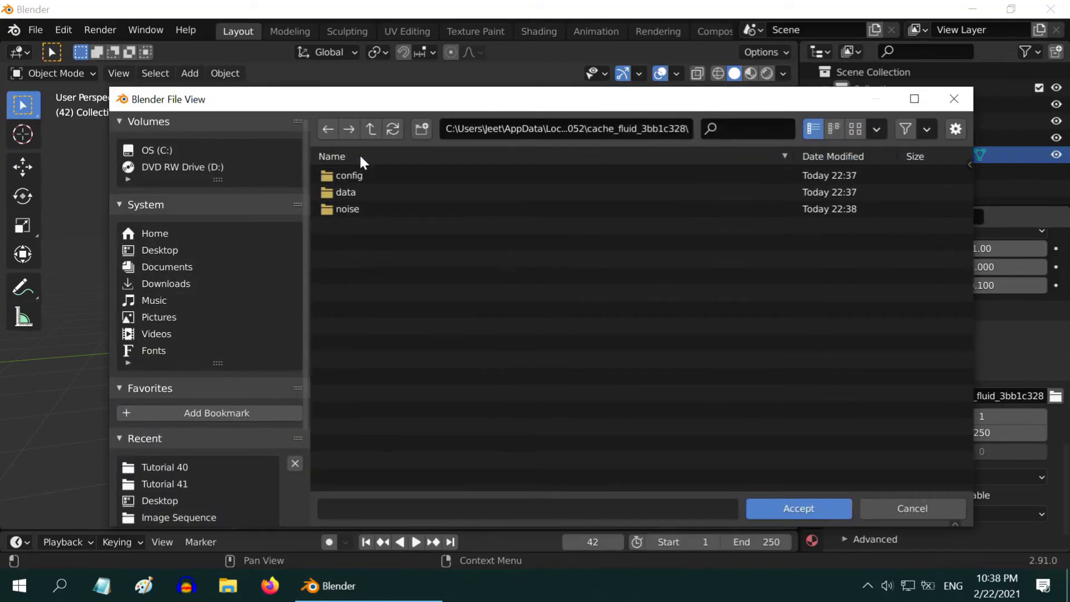
click(369, 129)
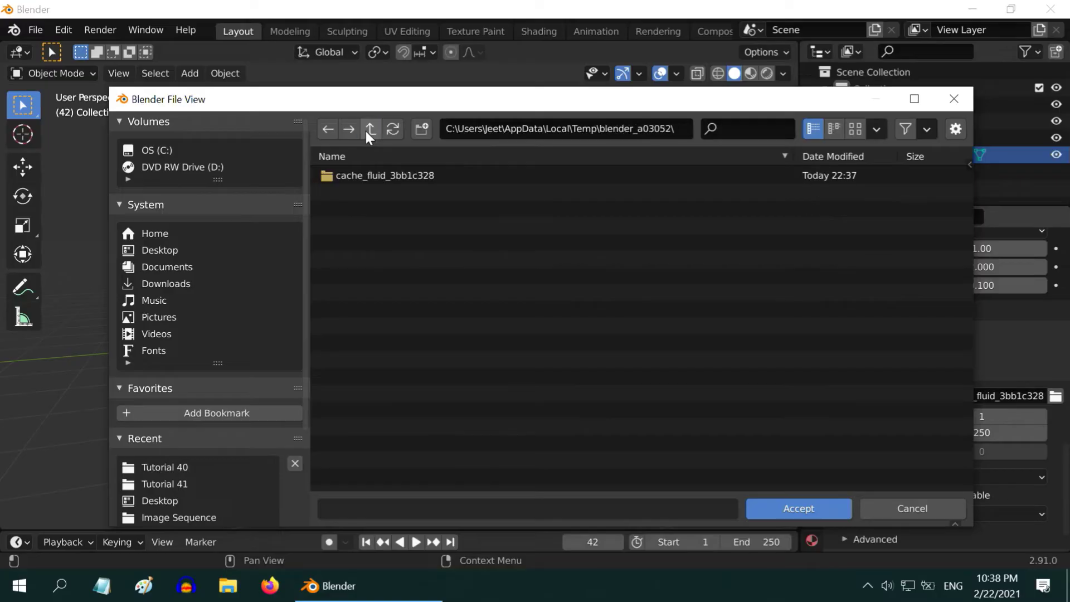
click(383, 176)
right_click(383, 177)
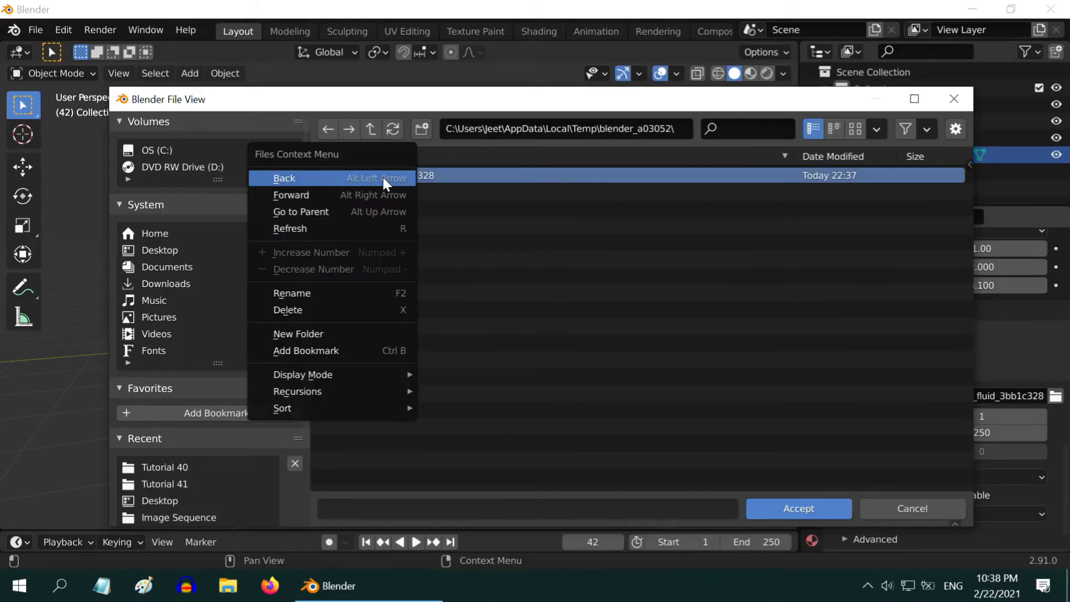
click(353, 309)
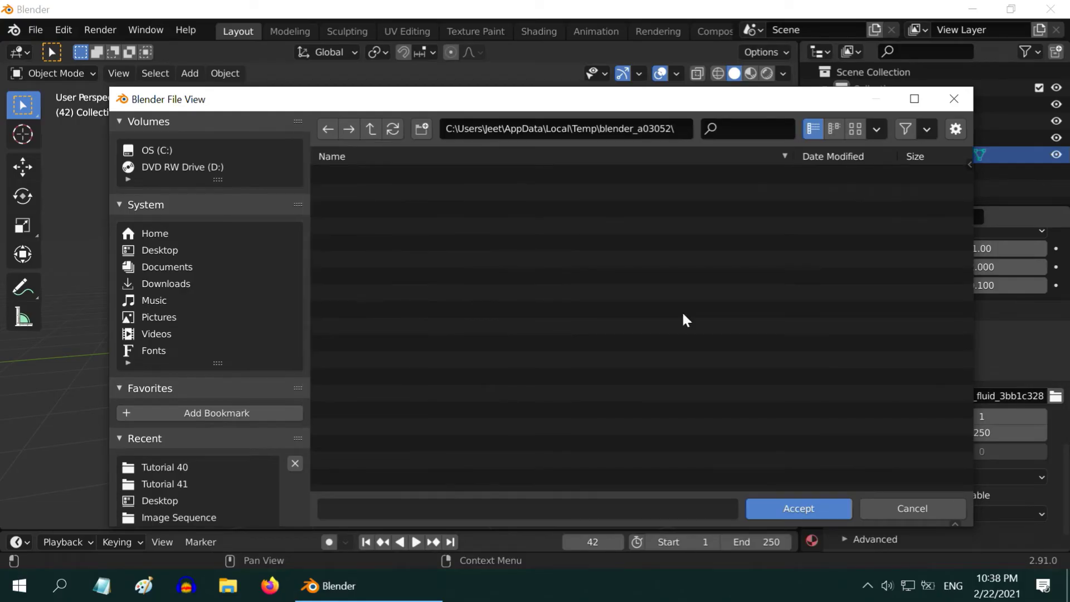
click(953, 99)
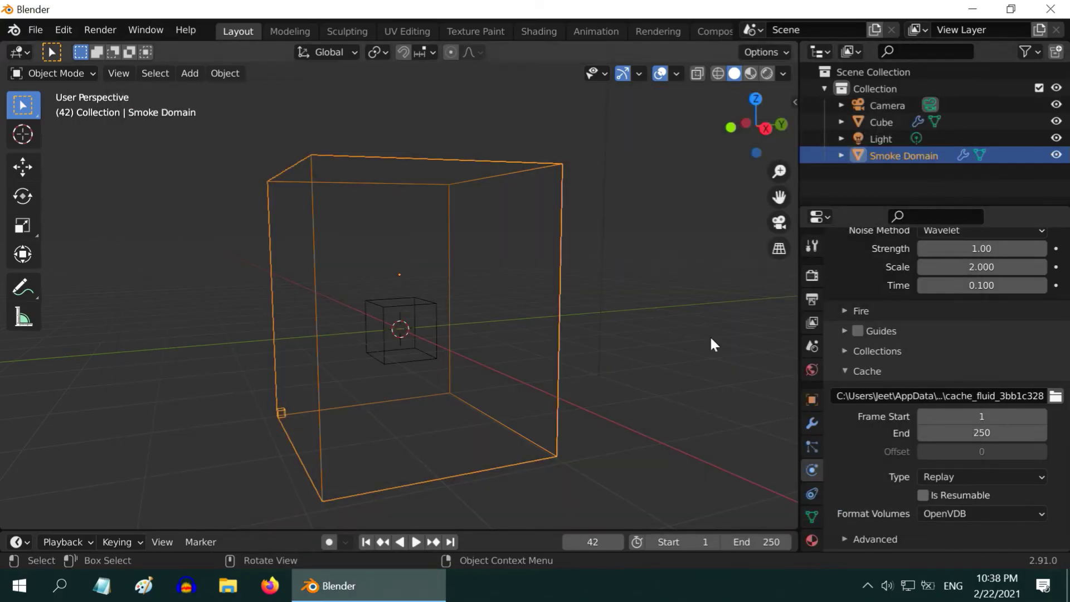
Step: Replay the simulation from frame 1 and pause at frame 44 with smoke billowing from the cube
click(366, 542)
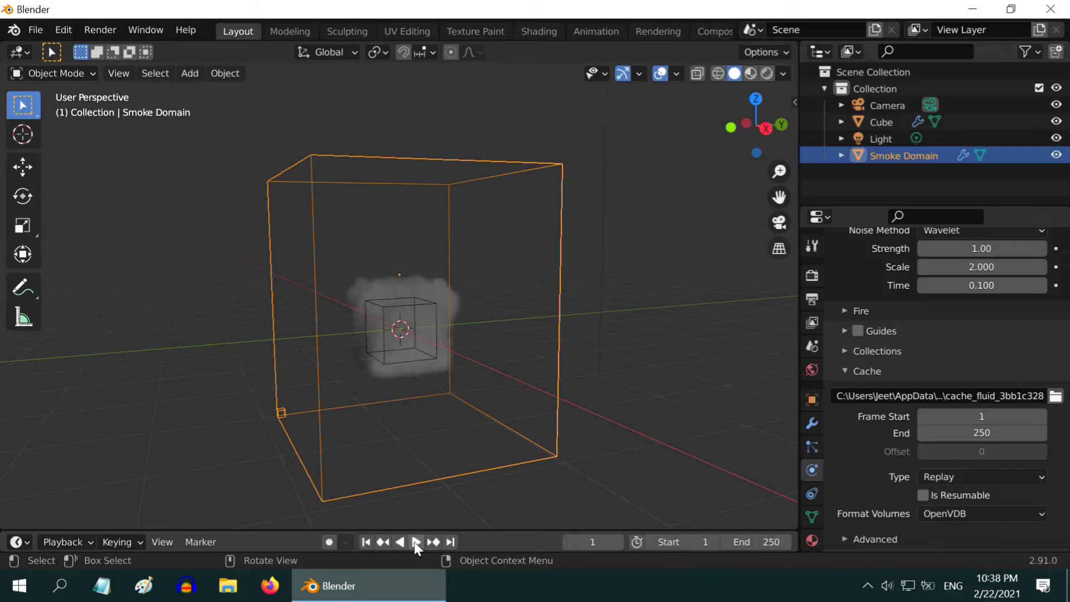
click(415, 542)
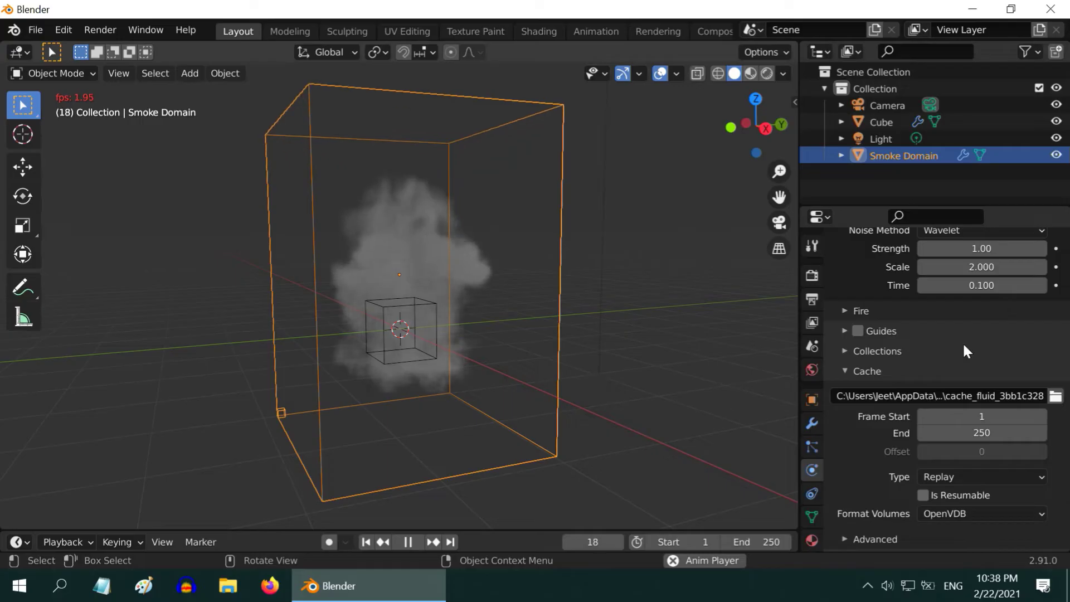
scroll(962, 342, up, 6)
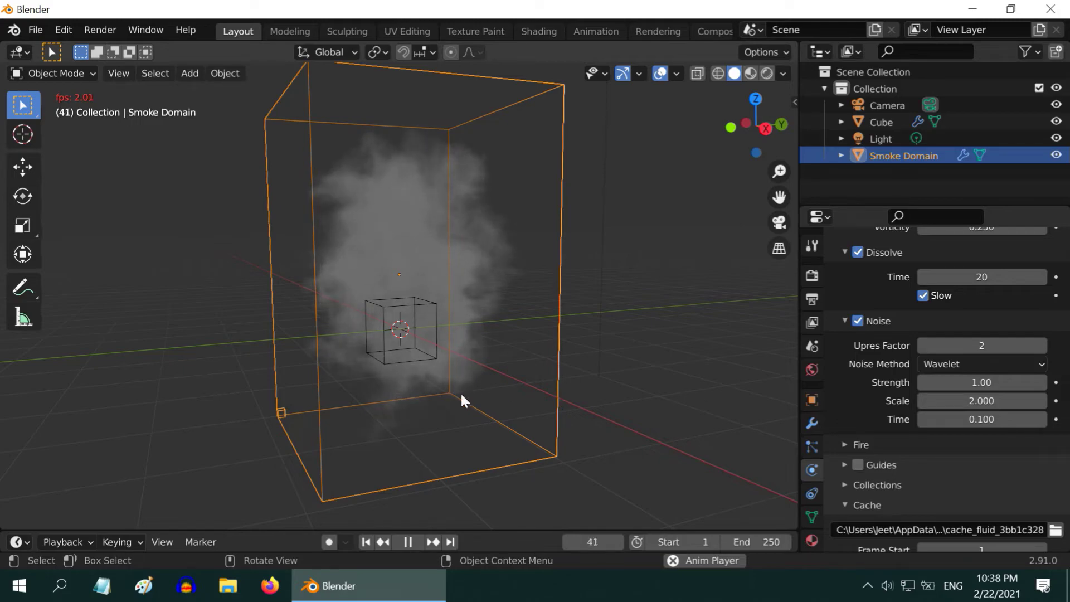
click(407, 541)
scroll(955, 436, down, 5)
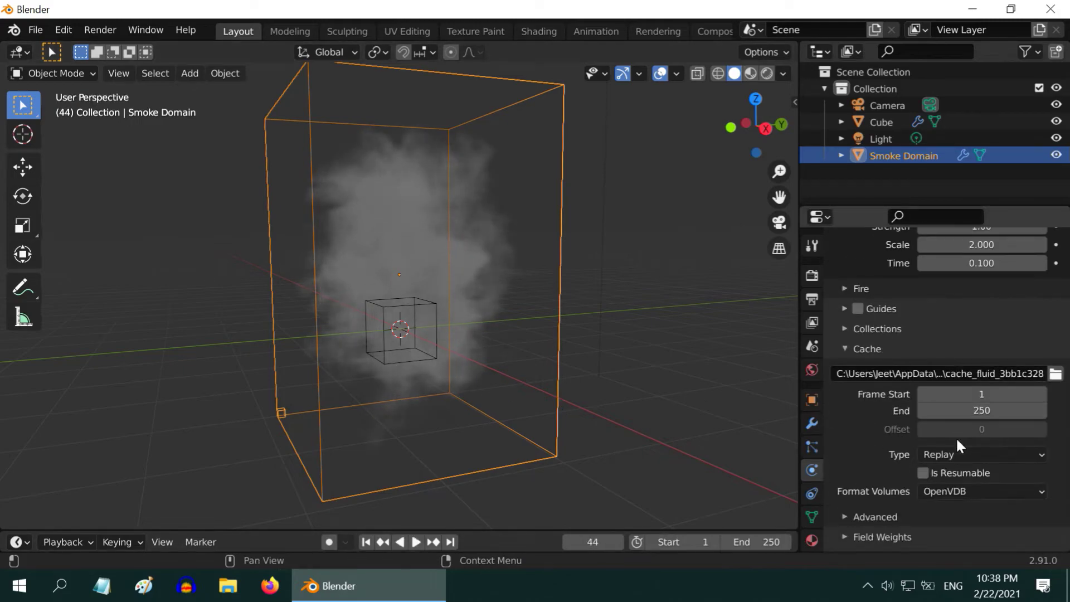
scroll(957, 432, down, 1)
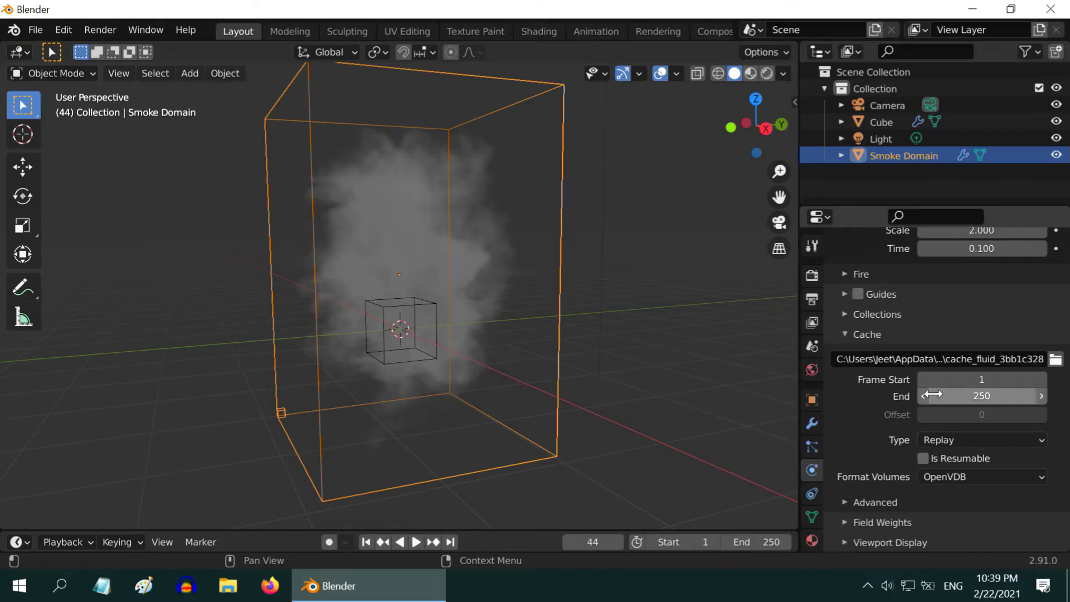
scroll(924, 477, up, 15)
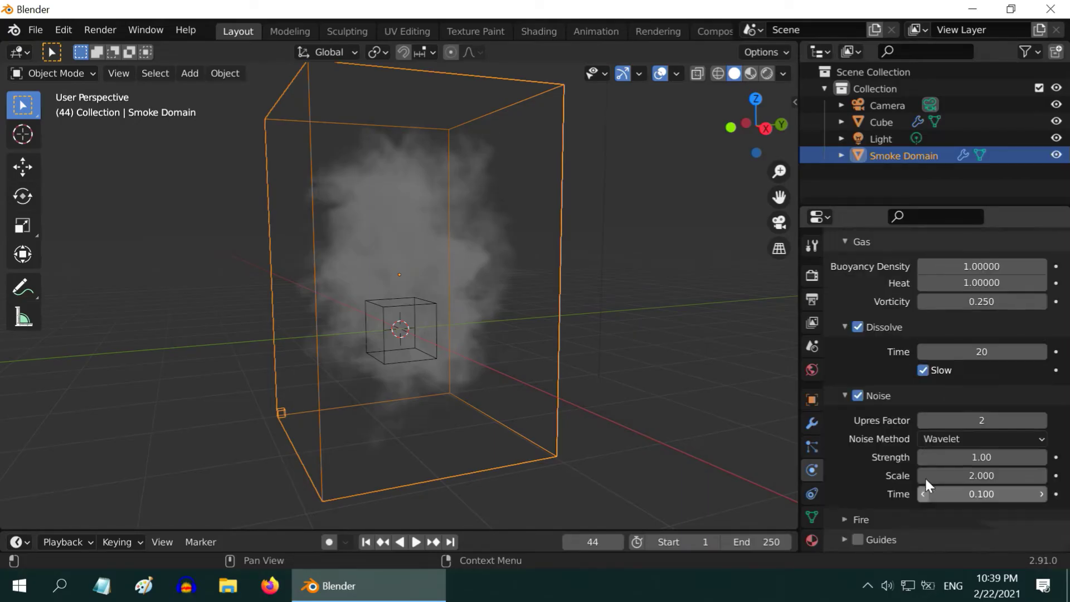
scroll(927, 480, up, 6)
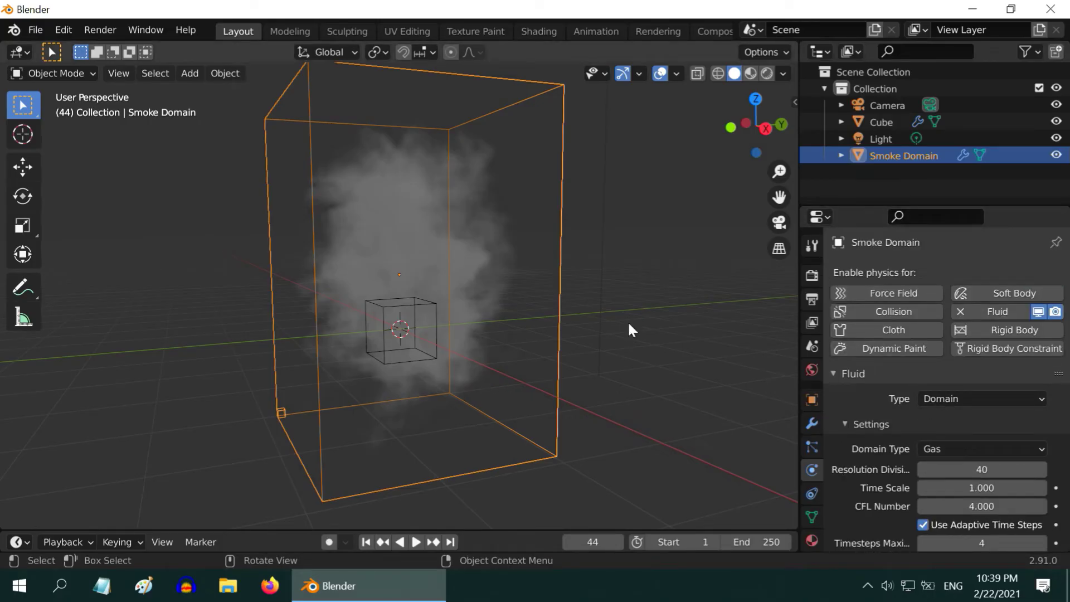
Step: Select the Cube and inspect its smoke Inflow Flow Behavior options
click(880, 122)
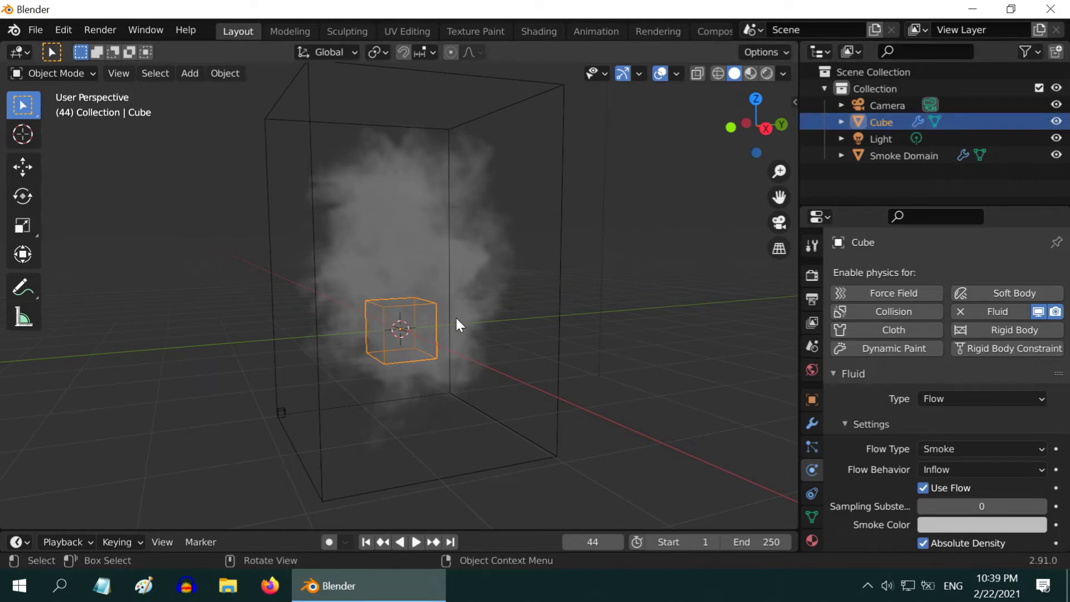
scroll(924, 386, down, 5)
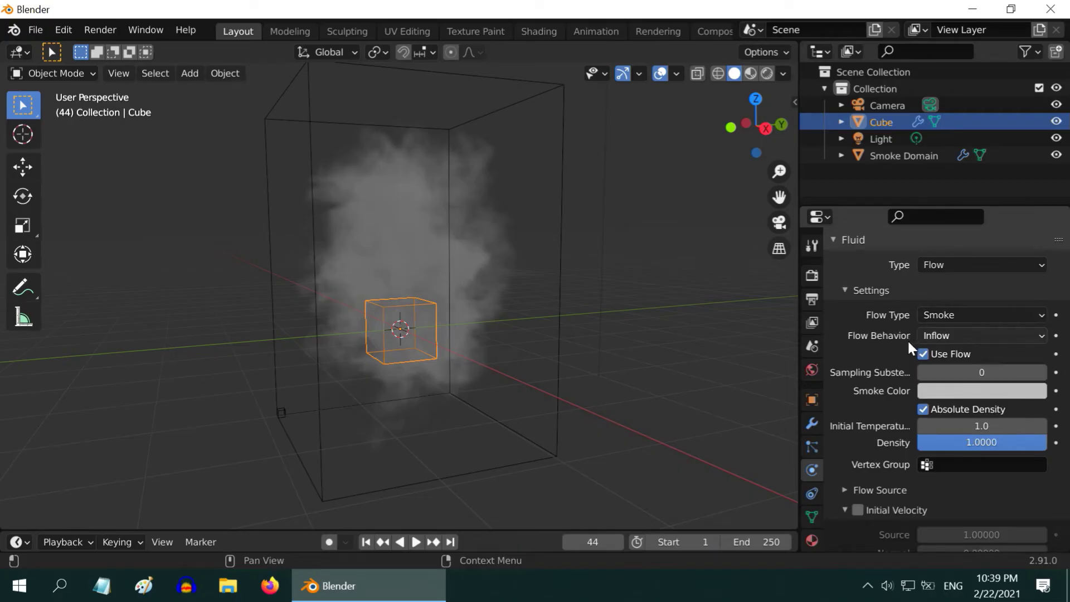
click(938, 338)
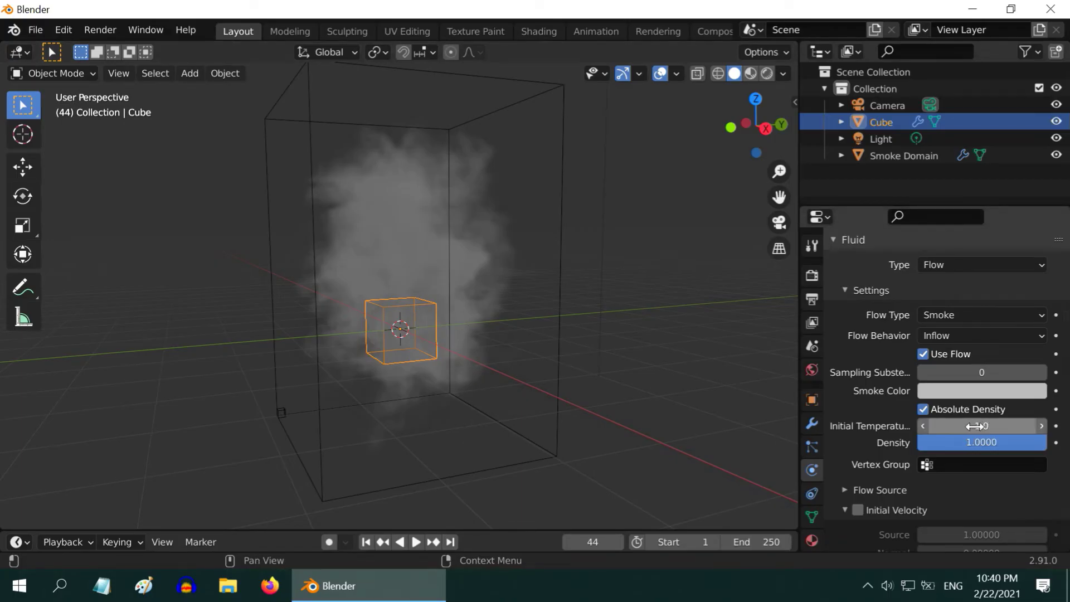
click(886, 153)
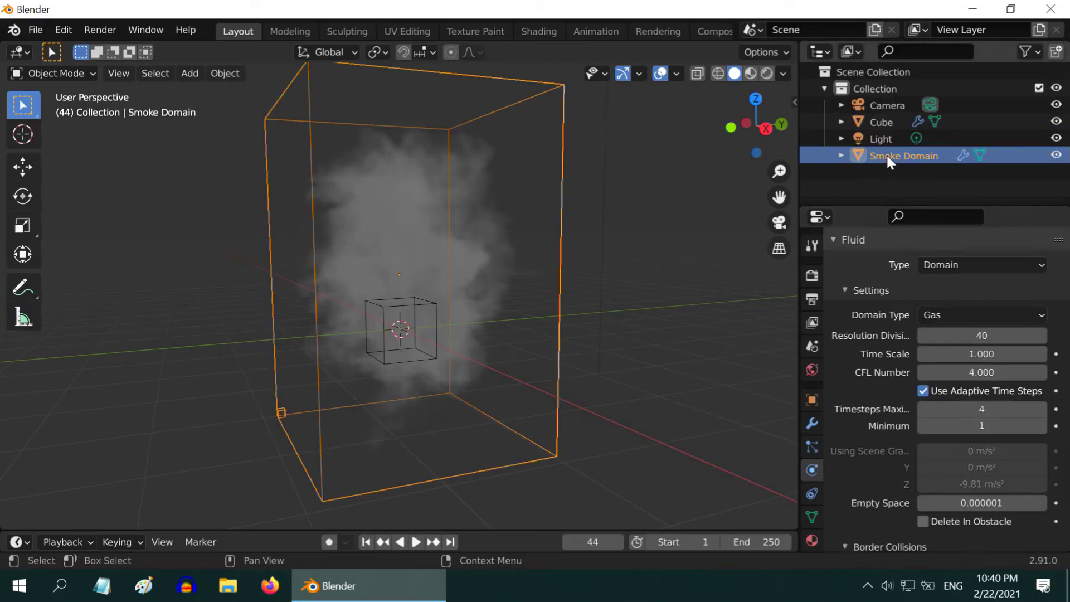
scroll(941, 395, down, 5)
scroll(942, 398, down, 7)
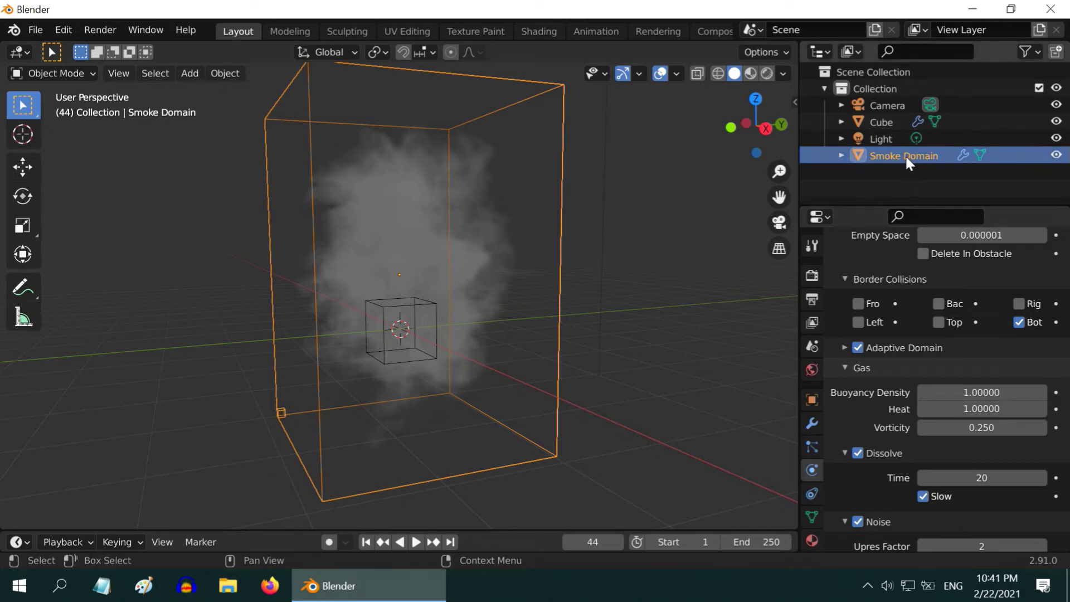
click(884, 122)
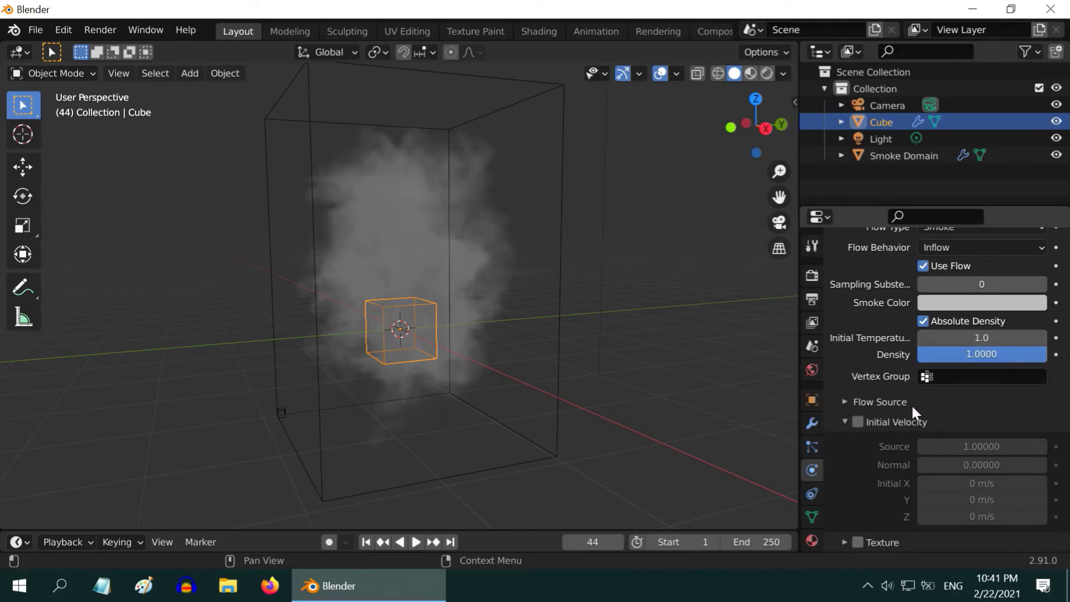
Step: Review the cube's Flow Source settings, keeping Mesh as the source and toggling Is Planar
click(845, 402)
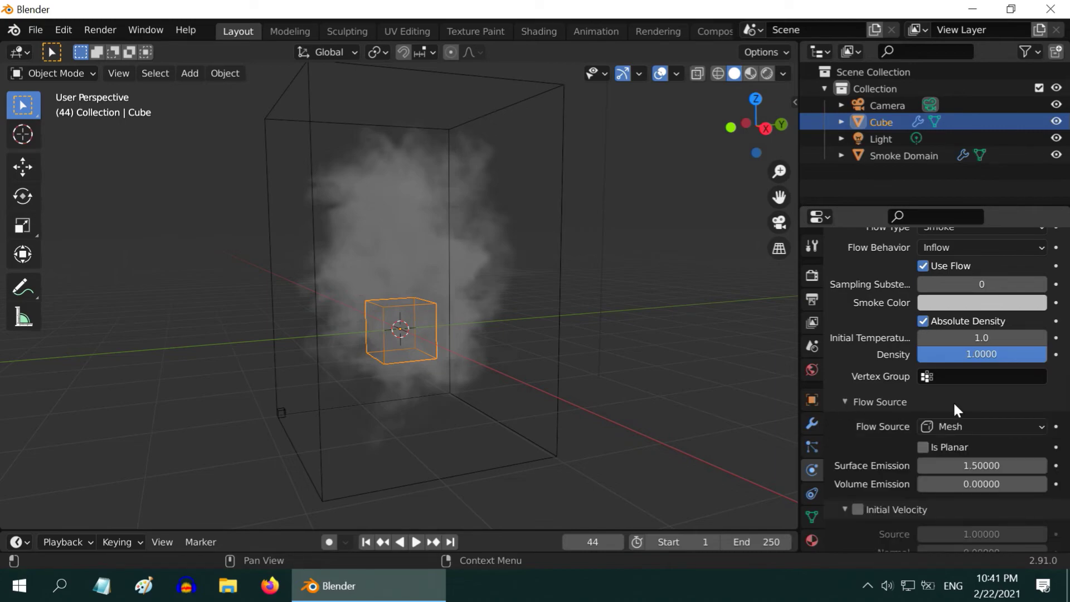
scroll(953, 400, down, 2)
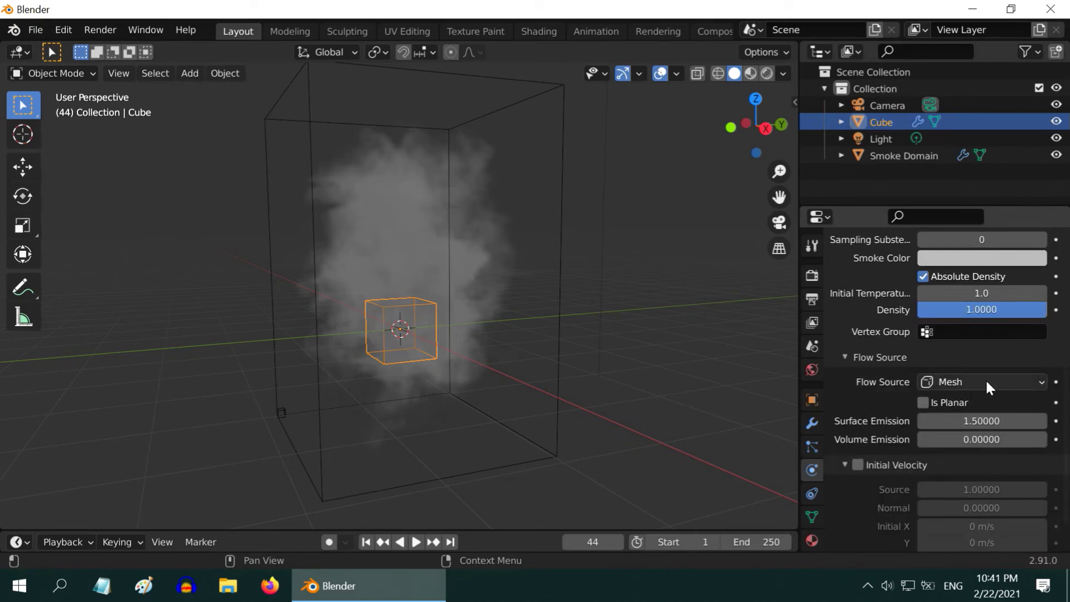
click(985, 381)
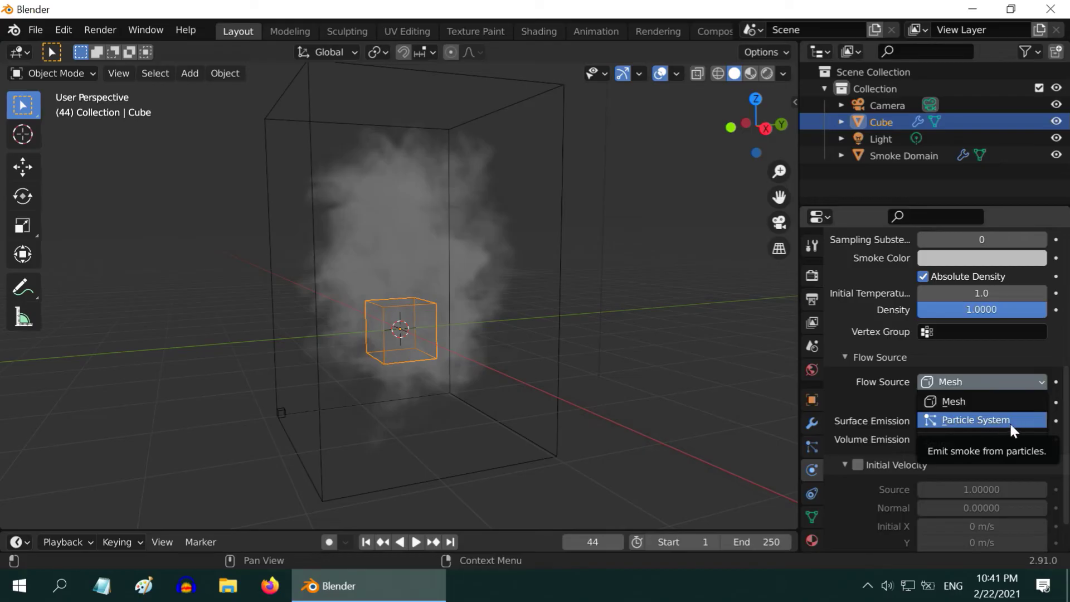
click(998, 380)
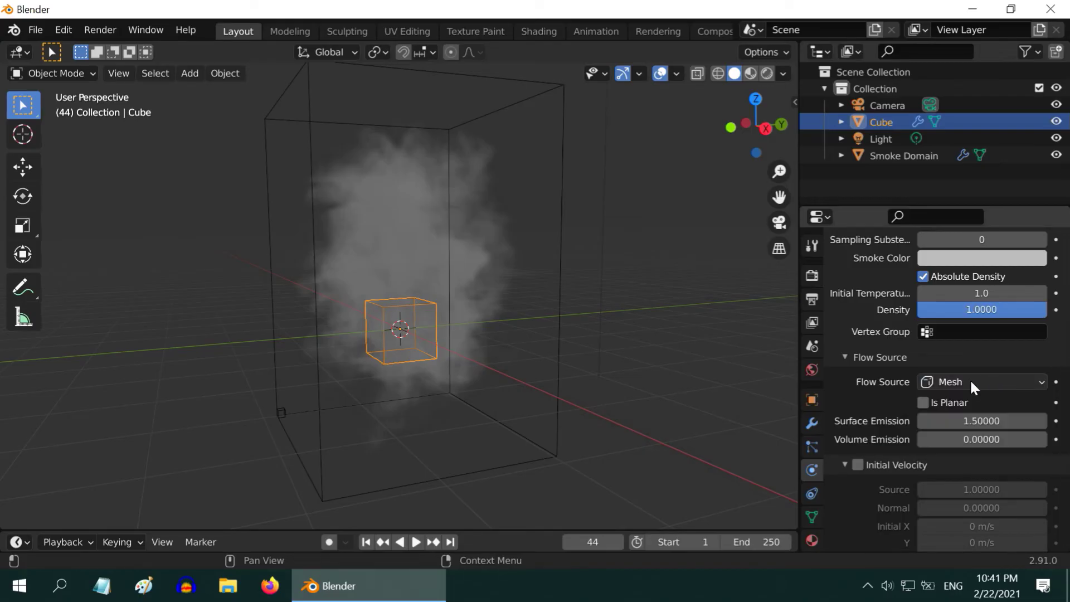
click(923, 402)
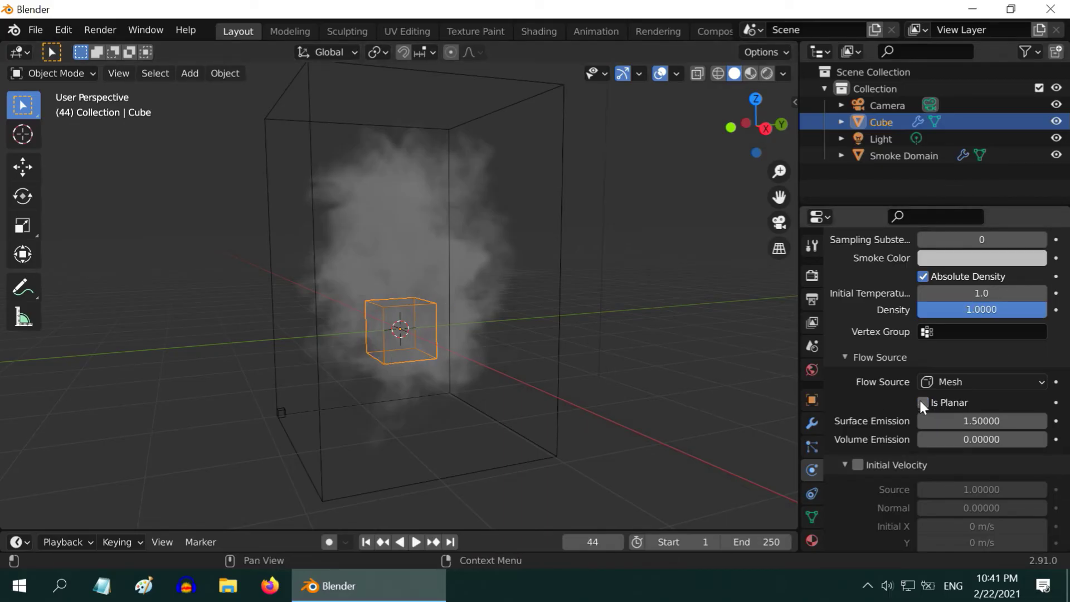
click(846, 357)
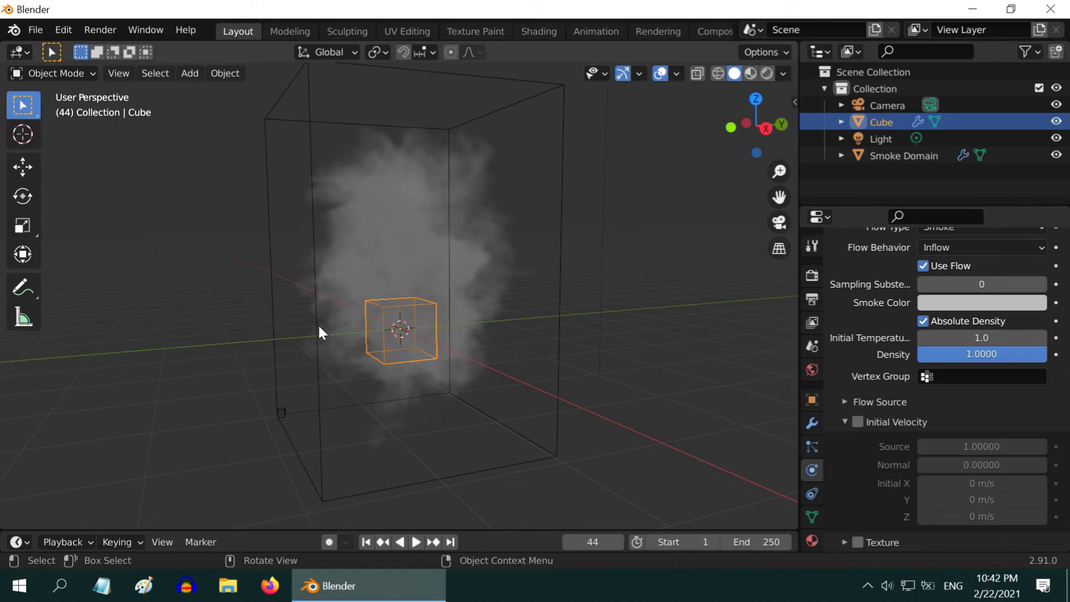
Step: Enable Initial Velocity for the cube's smoke, leaving Source 1.0, Normal 0.0 and zero X/Y/Z velocity
click(857, 422)
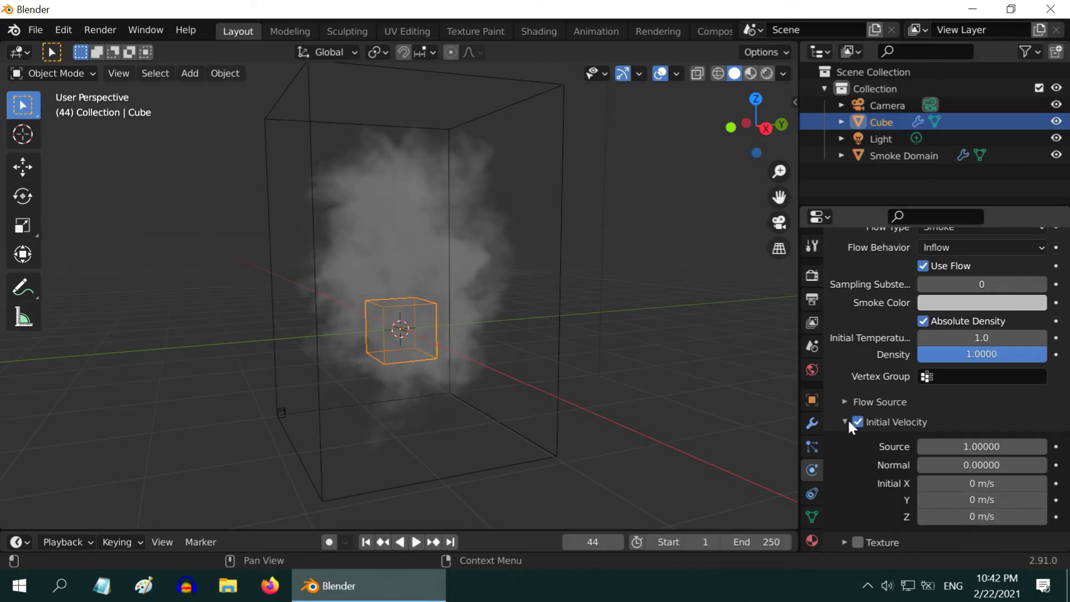
click(848, 424)
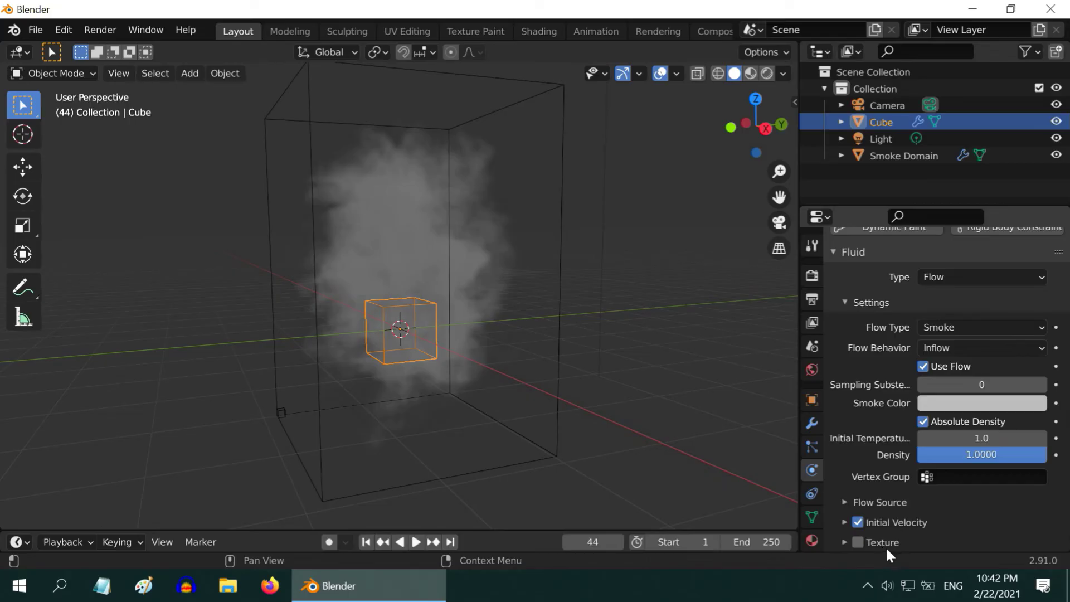
scroll(878, 532, up, 5)
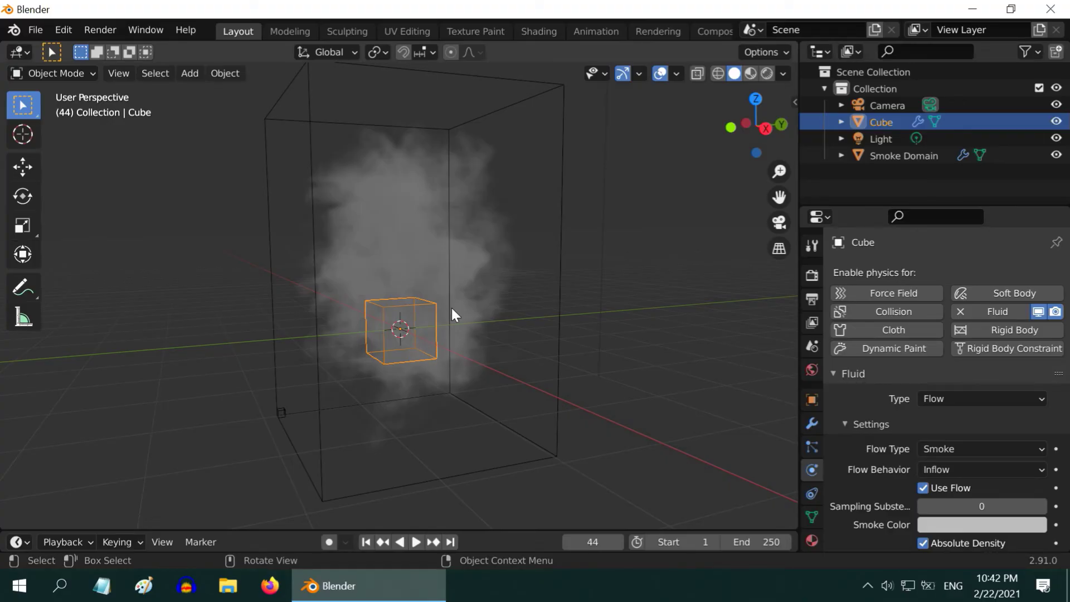
click(1056, 122)
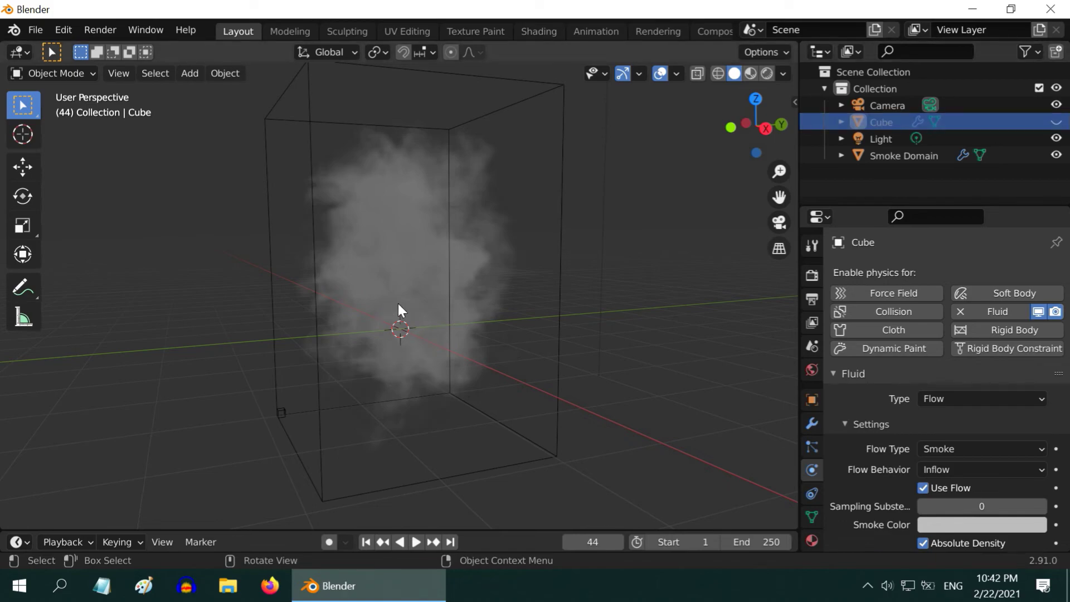
click(1056, 156)
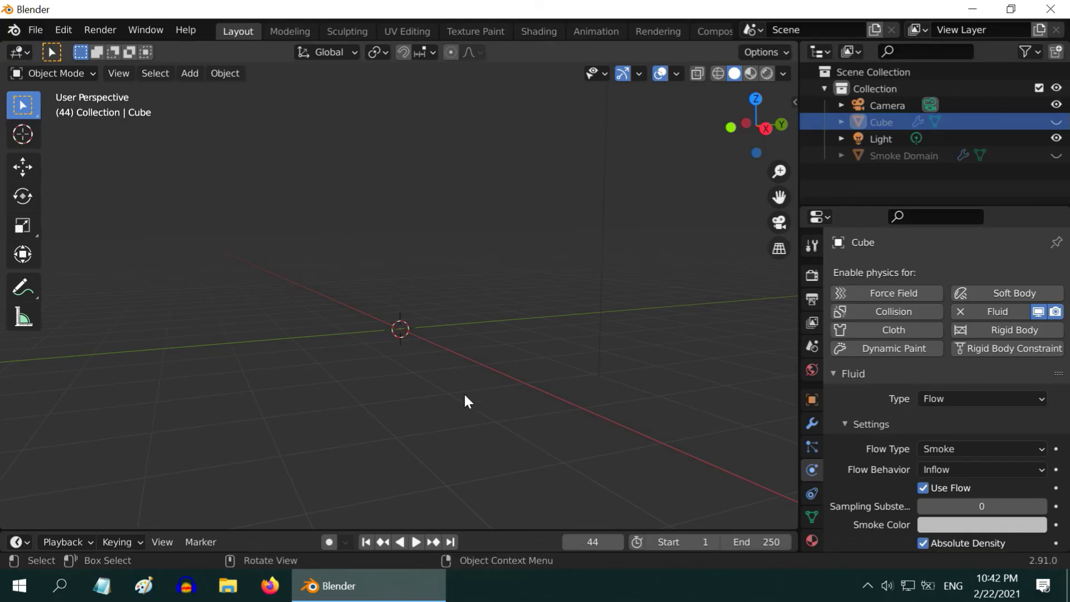
click(1057, 156)
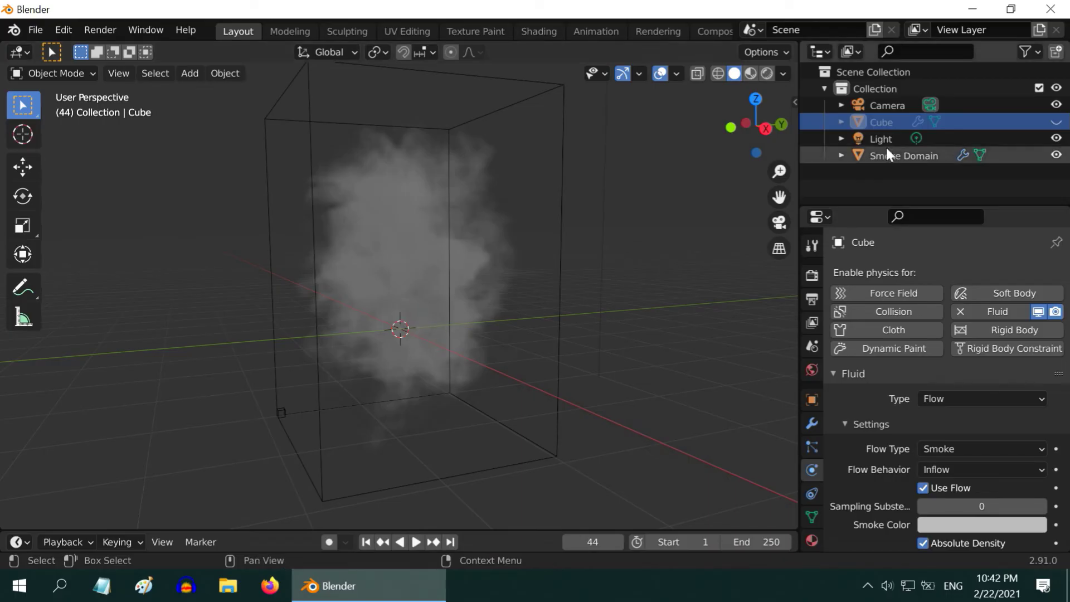
click(1056, 122)
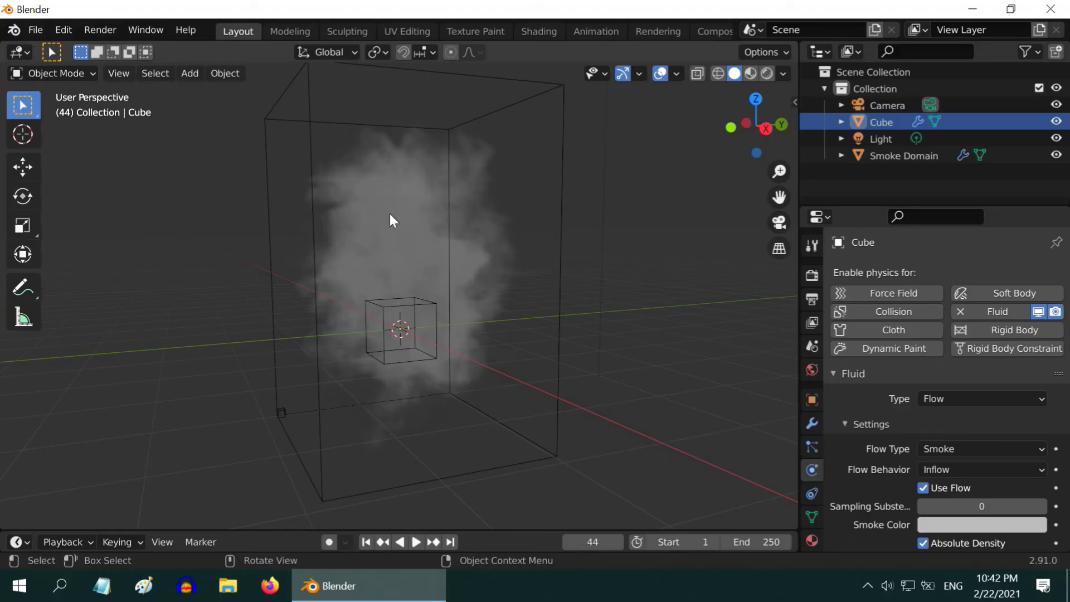
click(565, 100)
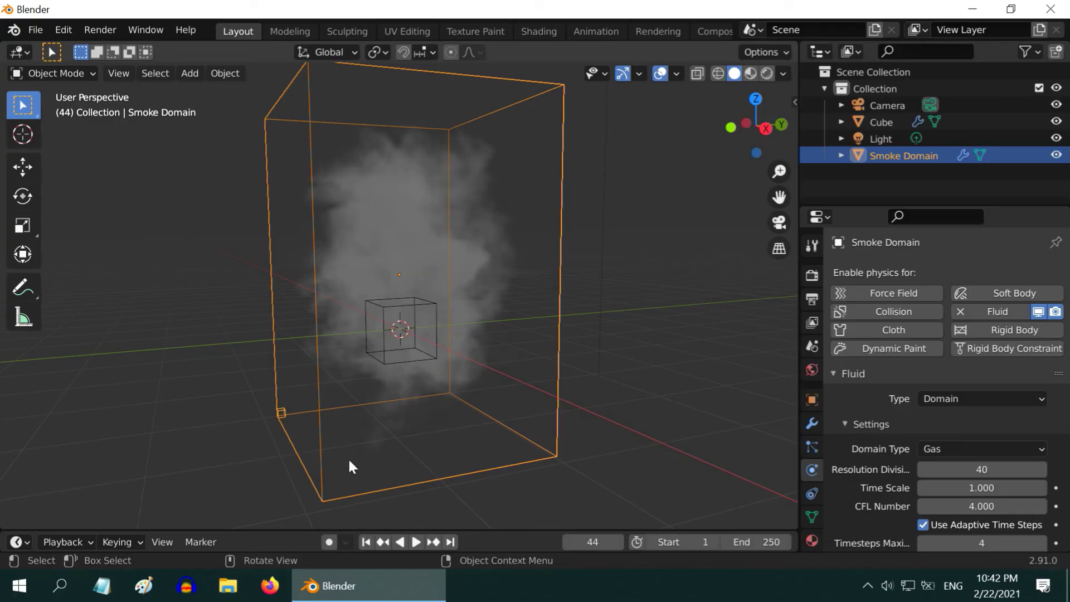
Step: Add a UV sphere and scale it to half size (S .5)
click(433, 314)
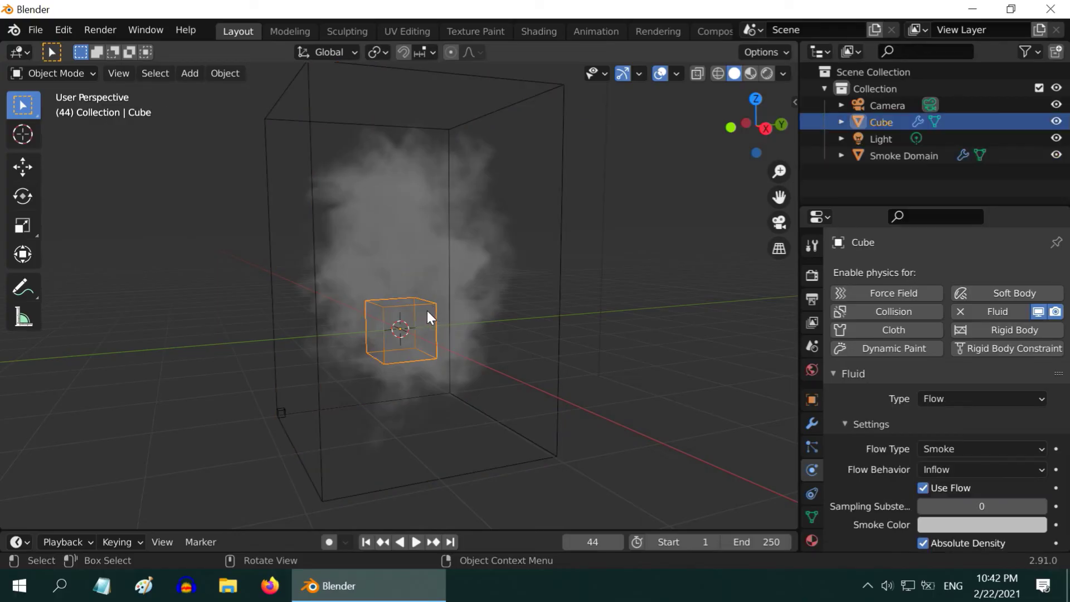
click(190, 74)
mouse_move(212, 92)
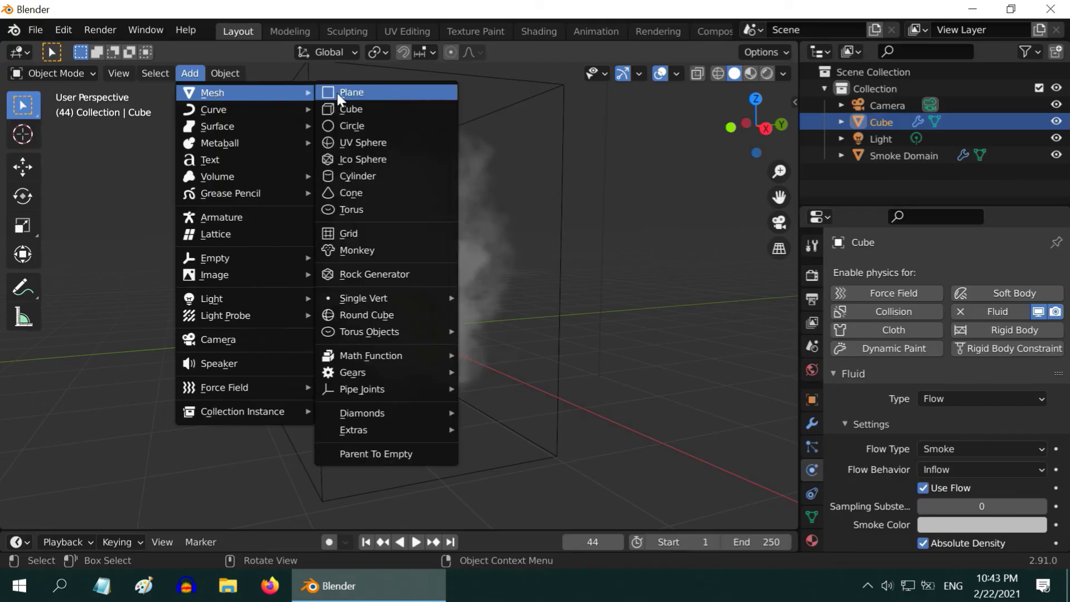
click(369, 146)
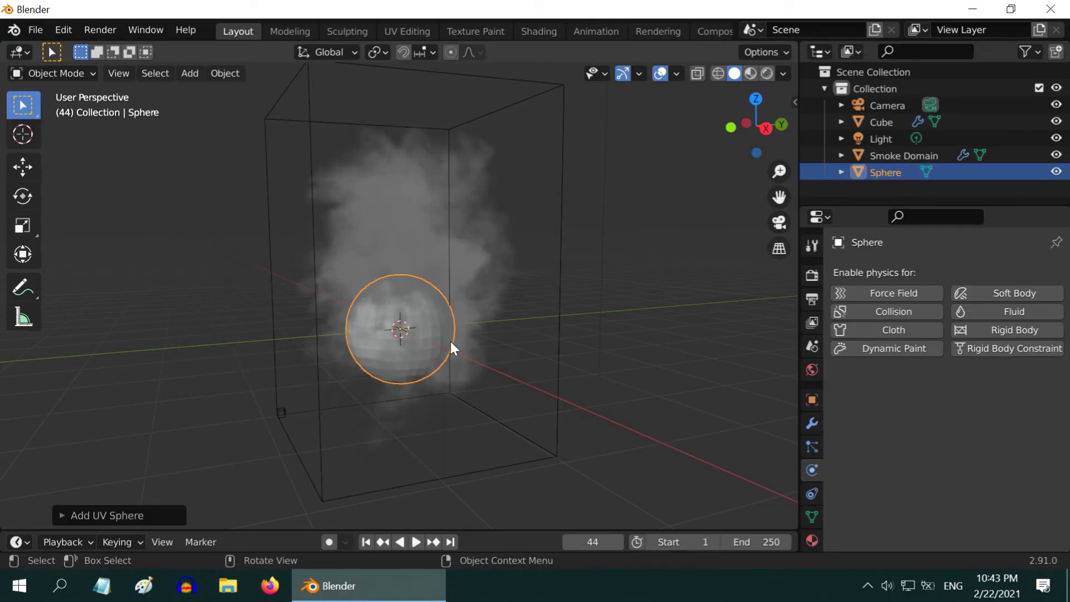
text(s)
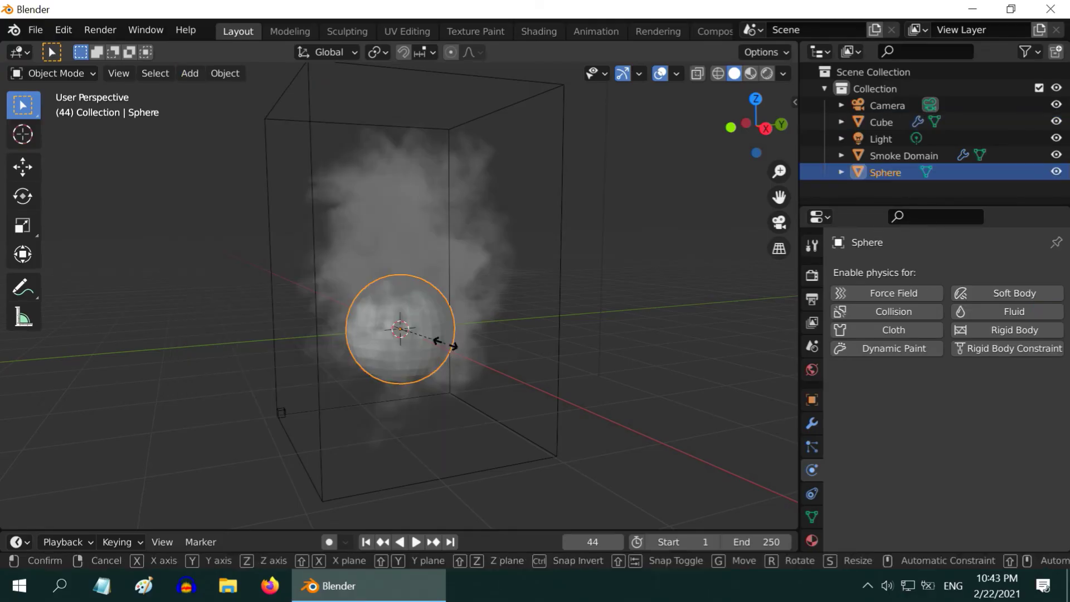
text(.5)
key(Return)
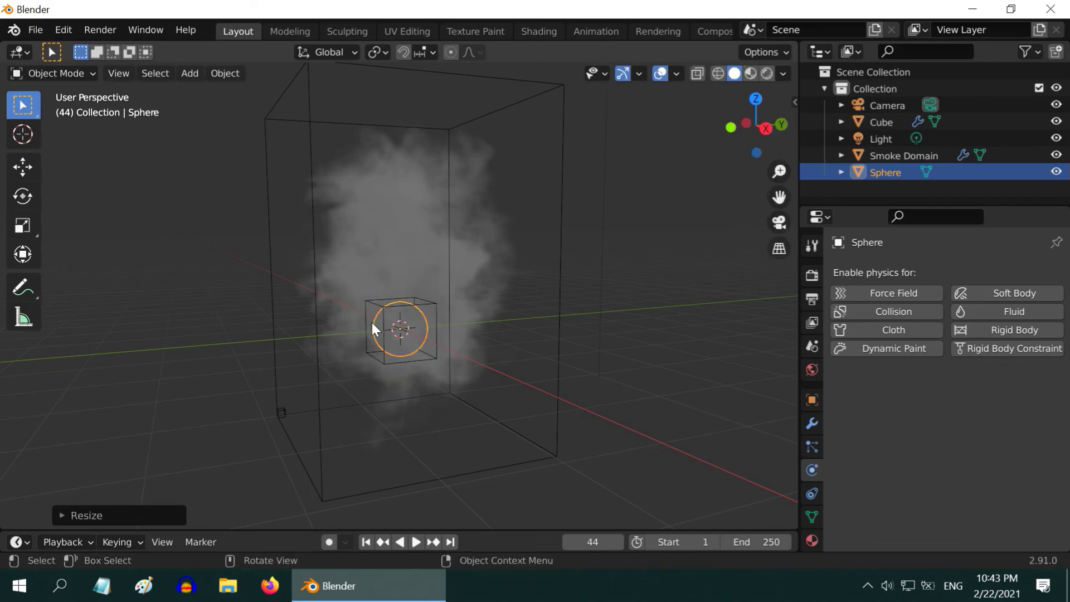
Step: Lift the sphere about 2.4 m along Z, above the emitter cube
click(23, 167)
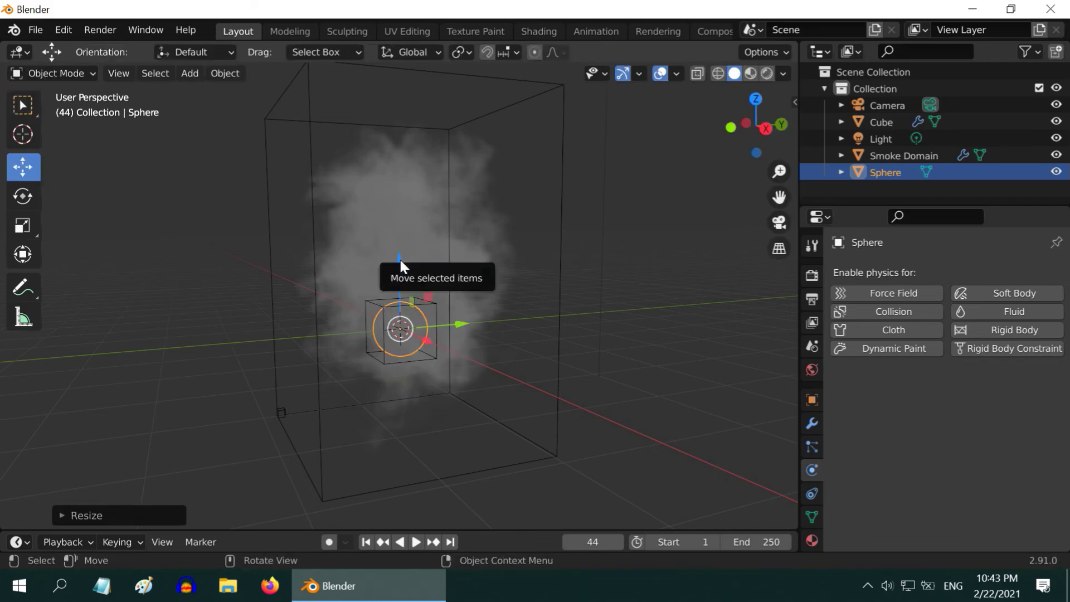
drag(399, 259, 403, 119)
click(27, 114)
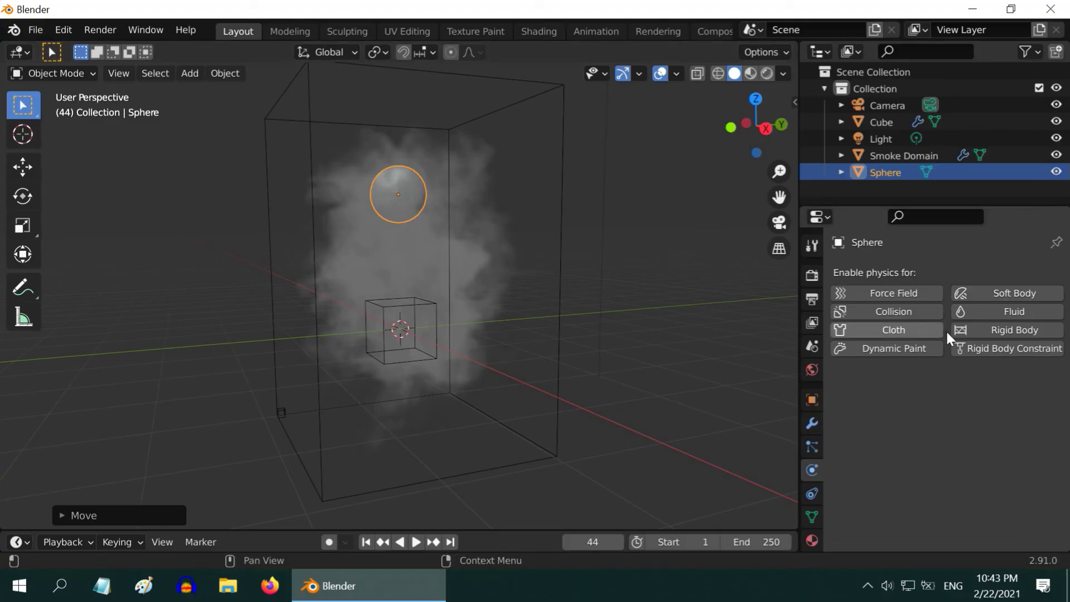
Step: Give the sphere Fluid physics as a Flow object with Inflow behavior
click(1011, 311)
click(954, 399)
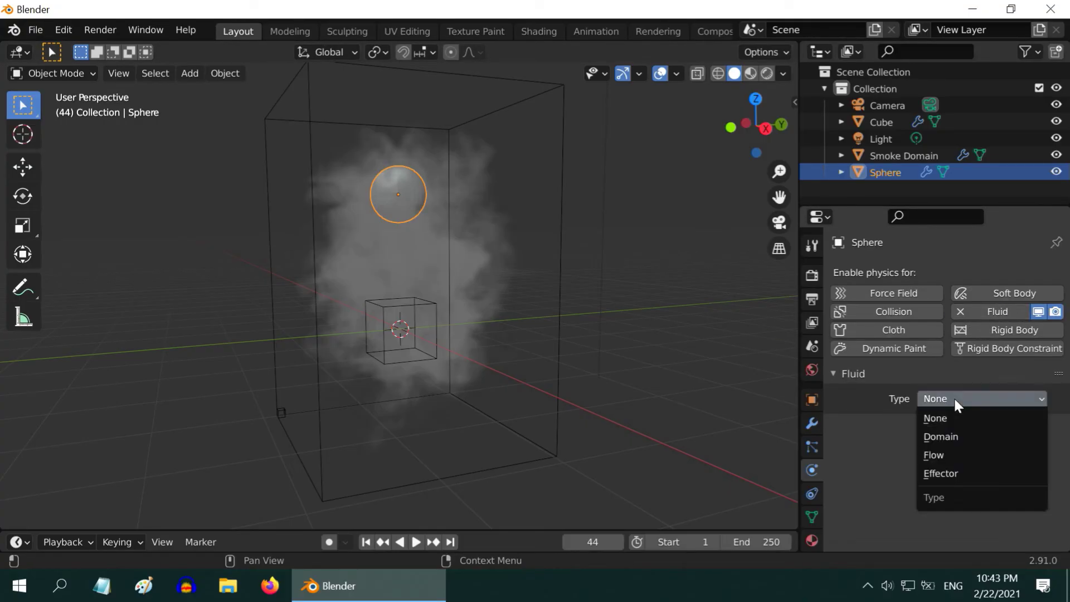
click(949, 455)
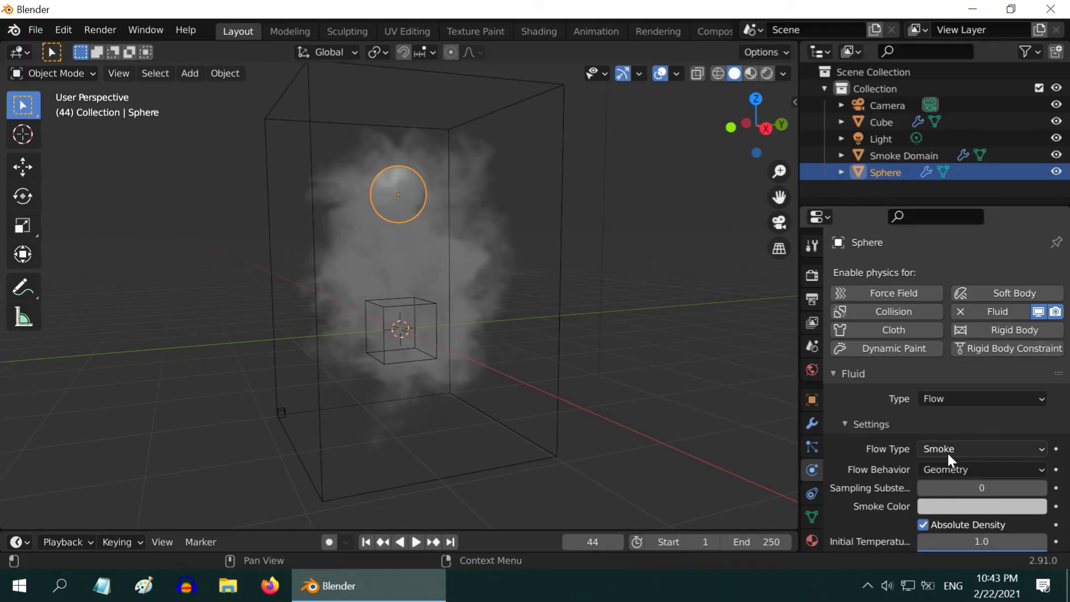
scroll(976, 419, down, 5)
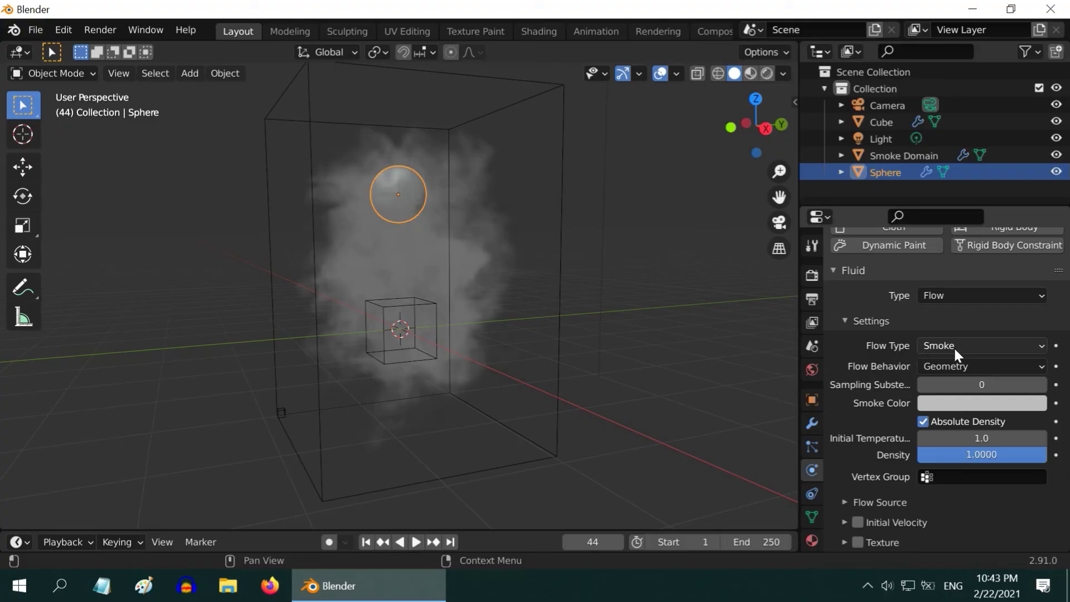
click(953, 366)
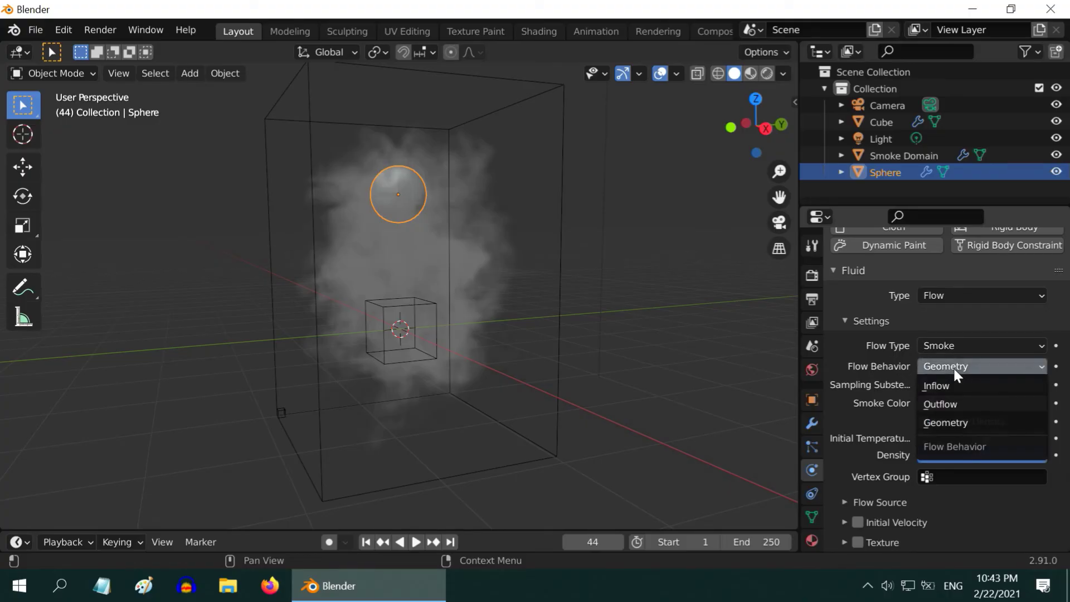
click(949, 385)
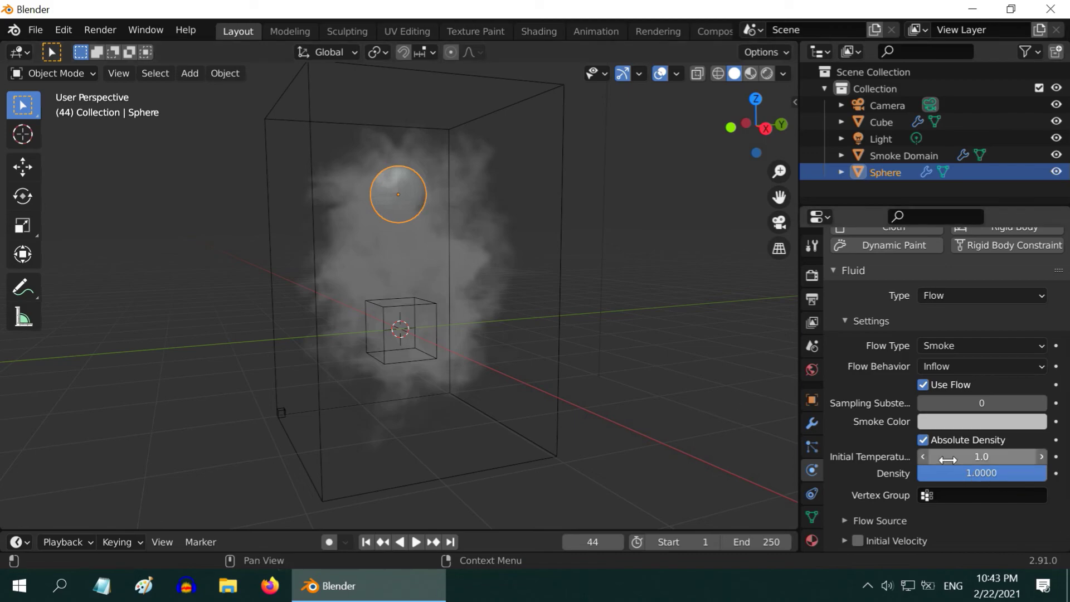
Step: Set the sphere's Initial Temperature to -1.0 and select the Smoke Domain
click(983, 457)
text(-1.0)
key(Return)
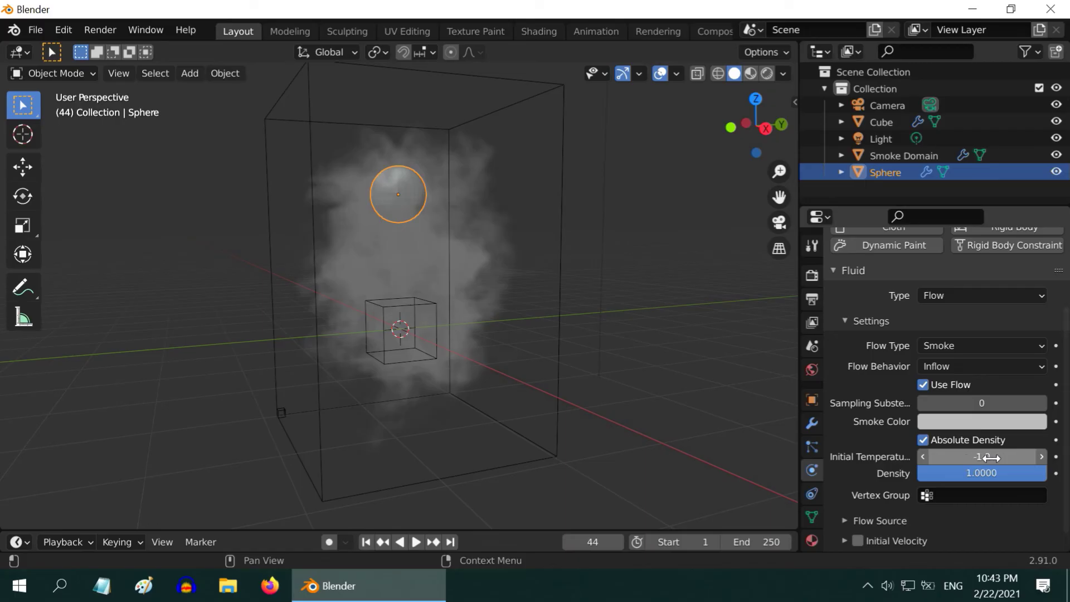
click(909, 155)
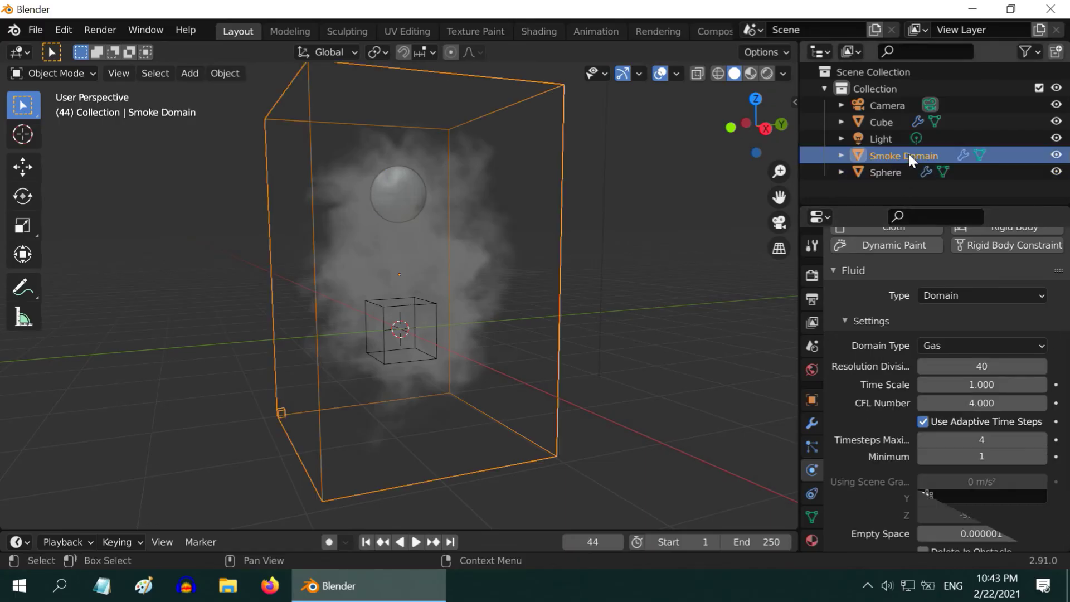
Step: Set the Smoke Domain's Buoyancy Density to 0 in the Gas settings
scroll(985, 403, down, 6)
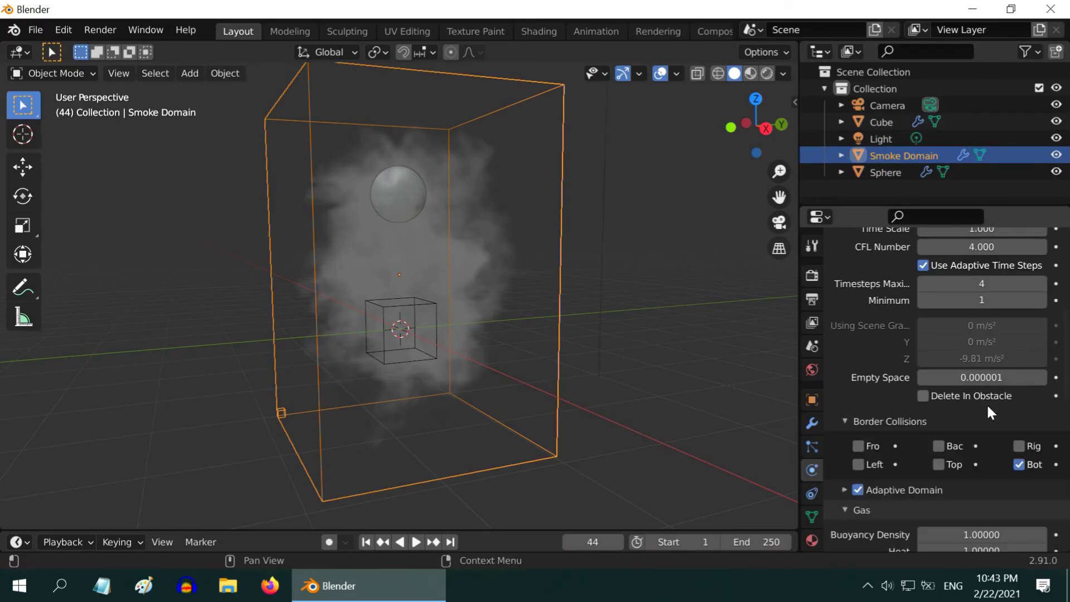
scroll(988, 407, down, 6)
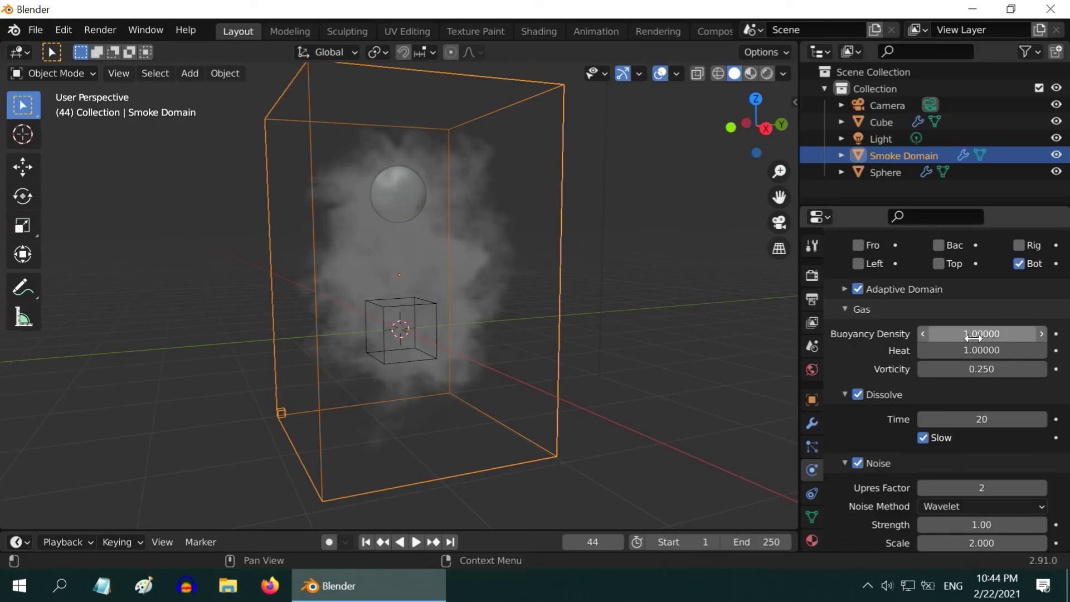
click(973, 336)
text(0)
key(Return)
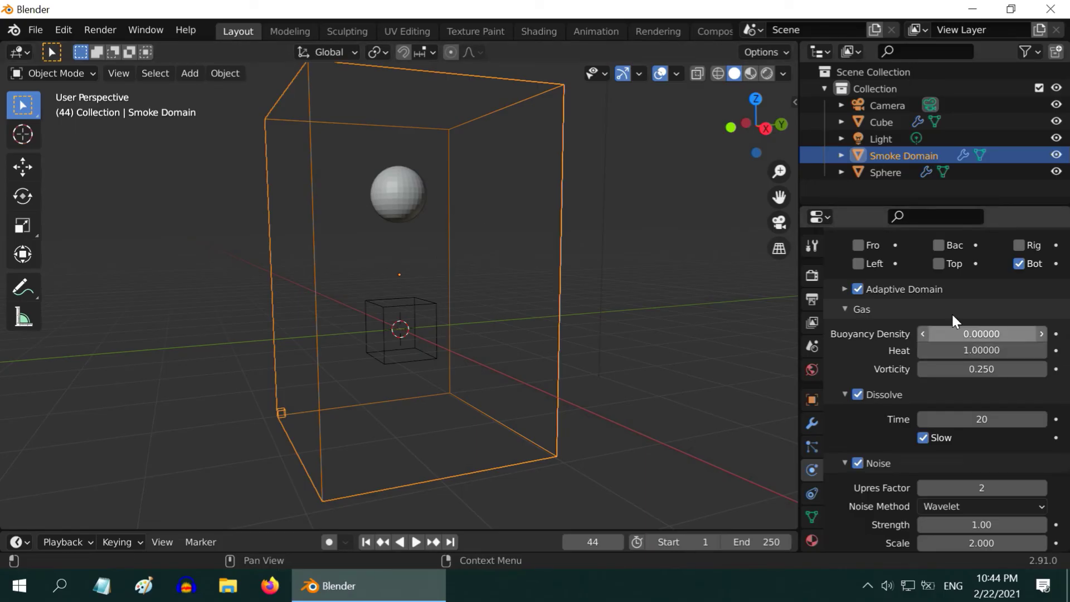
Step: Check the cube's and then the sphere's flow settings from the Outliner
click(878, 123)
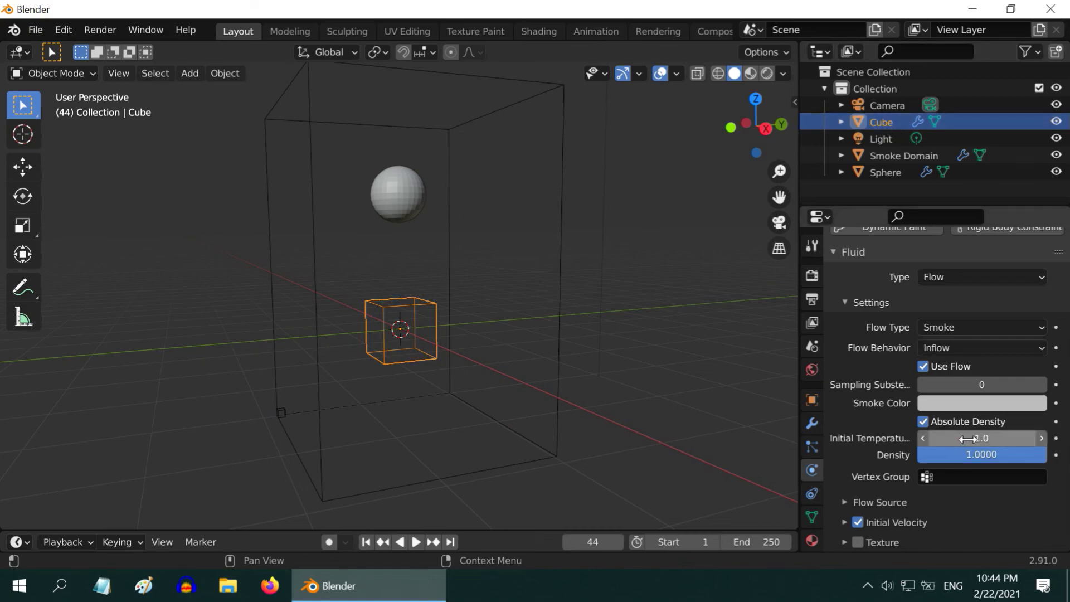
click(880, 173)
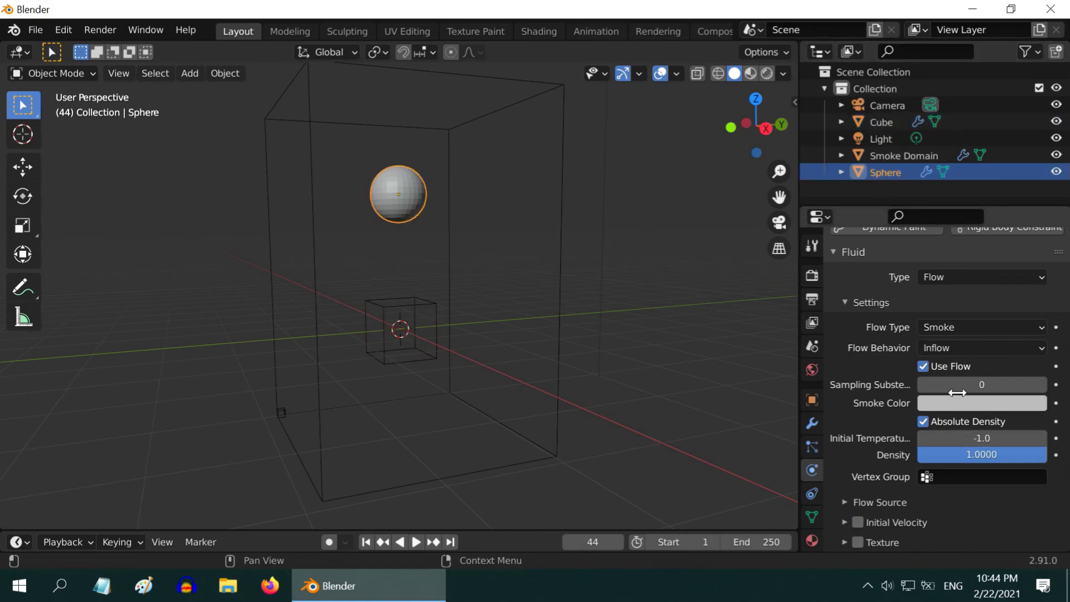
key(minus)
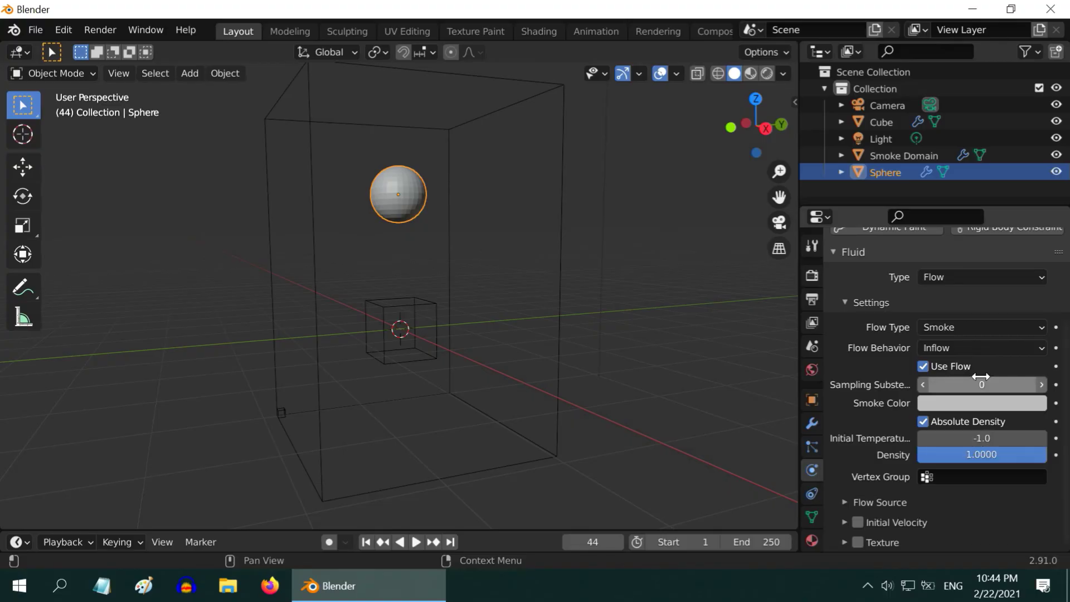
Step: Replay the simulation from the first frame to watch smoke rise from both cube and sphere
click(367, 542)
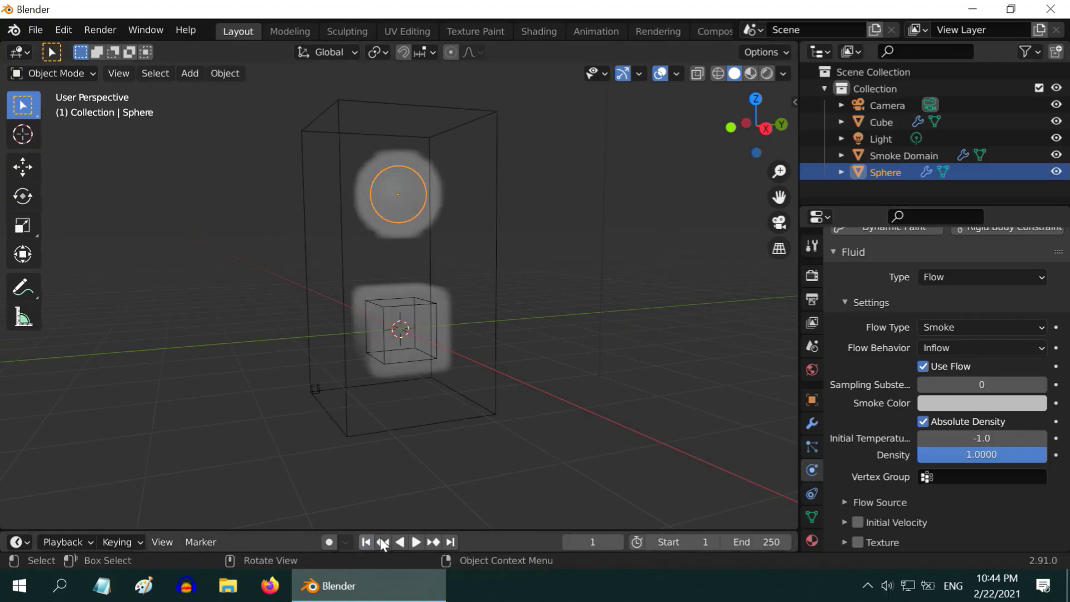
click(416, 542)
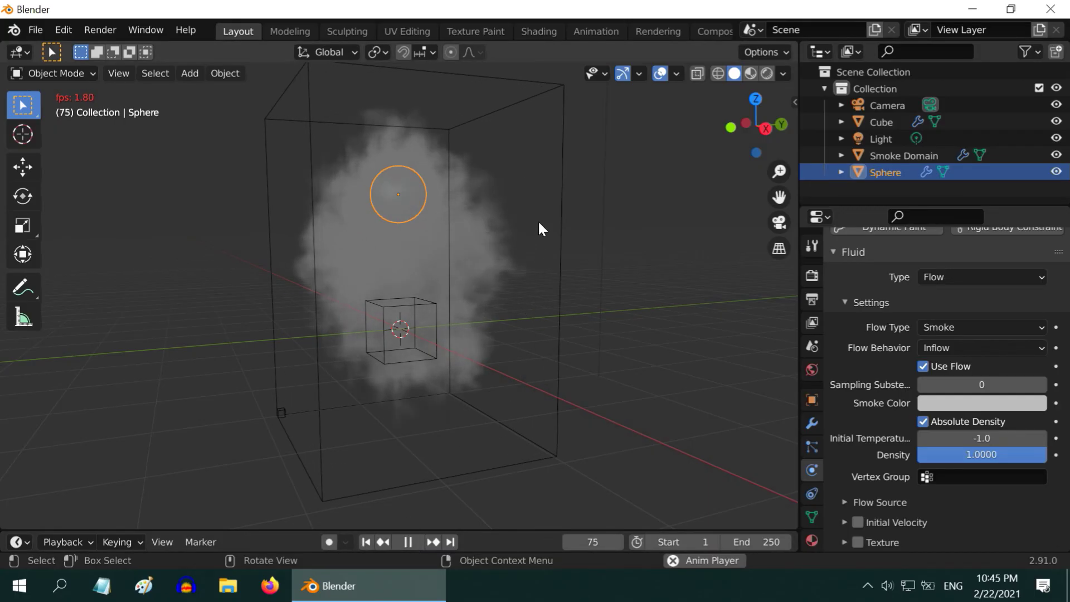
click(566, 206)
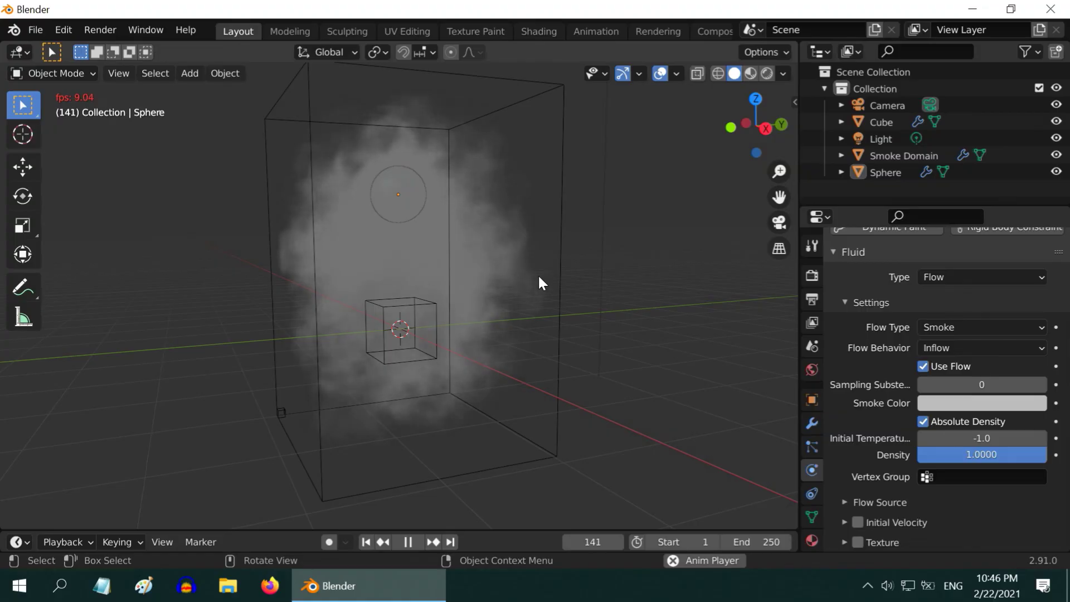
Step: Stop the simulation playback at frame 174
scroll(991, 365, up, 5)
key(space)
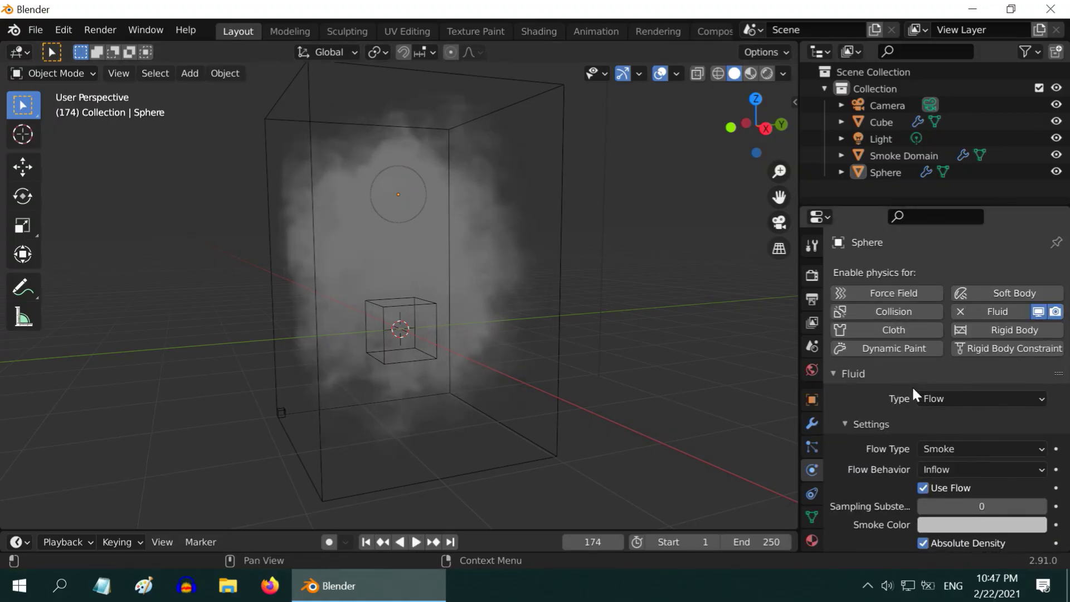
scroll(912, 386, down, 2)
scroll(912, 386, down, 4)
scroll(915, 396, up, 6)
scroll(913, 394, down, 6)
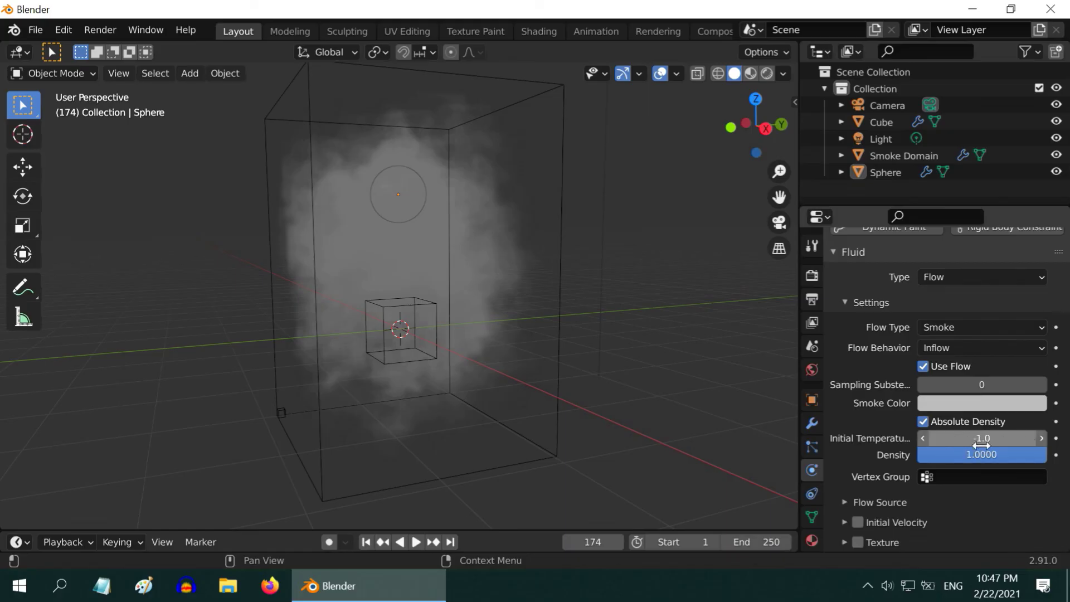
scroll(971, 407, up, 6)
Step: Select the Smoke Domain and scroll down to its Noise and Cache settings
click(903, 156)
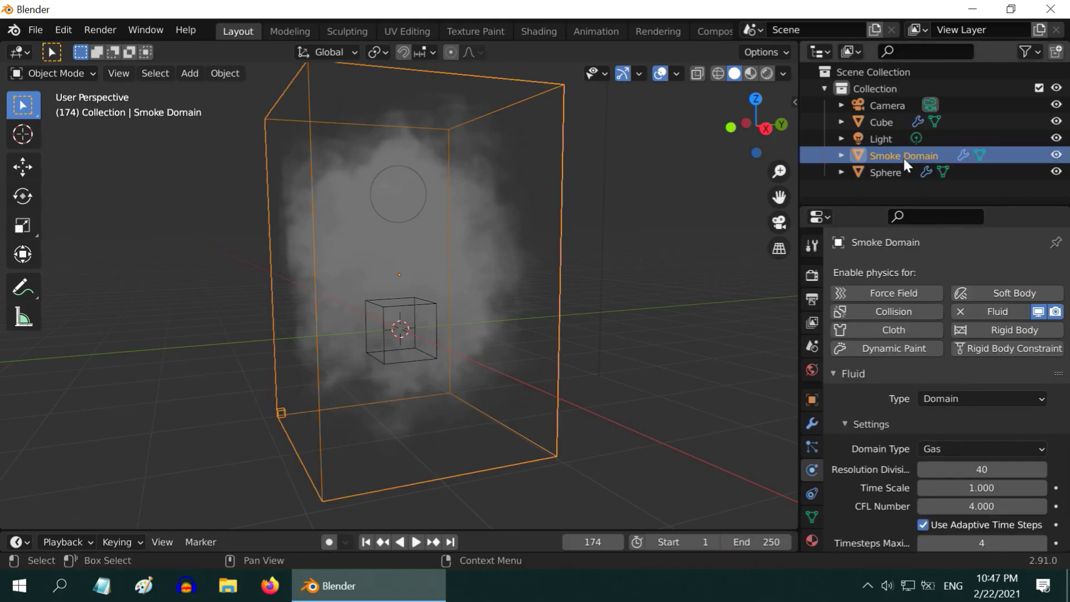
scroll(972, 358, down, 8)
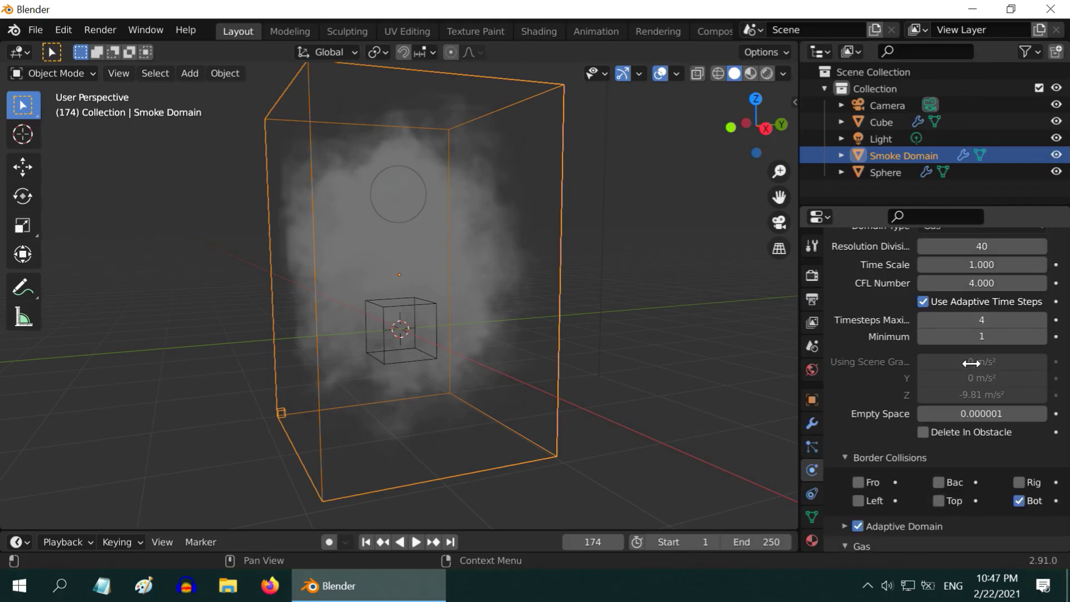
scroll(971, 362, down, 8)
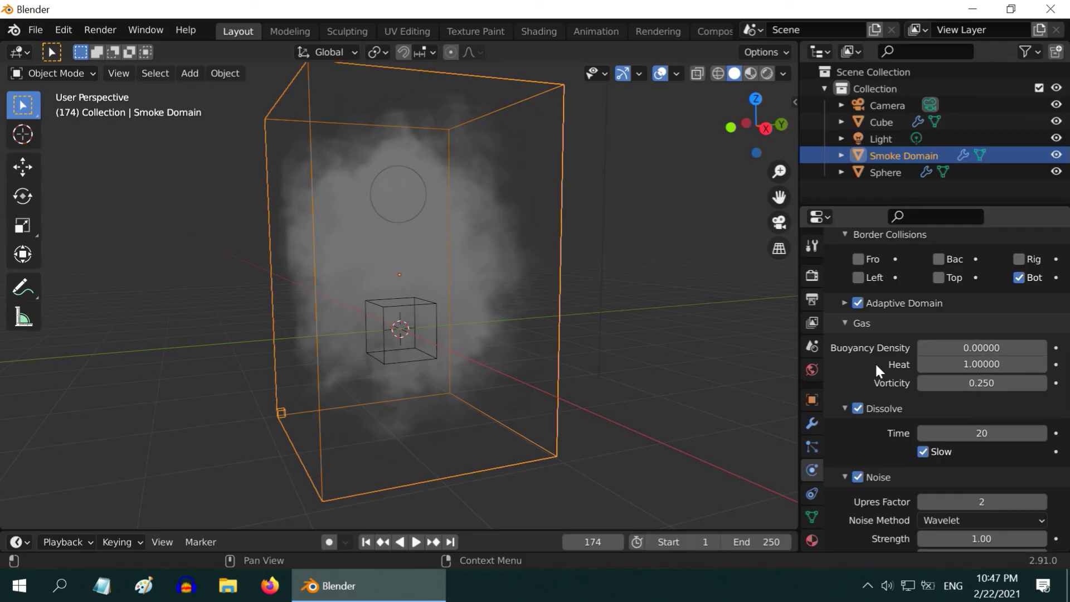
scroll(964, 362, down, 5)
scroll(964, 362, down, 6)
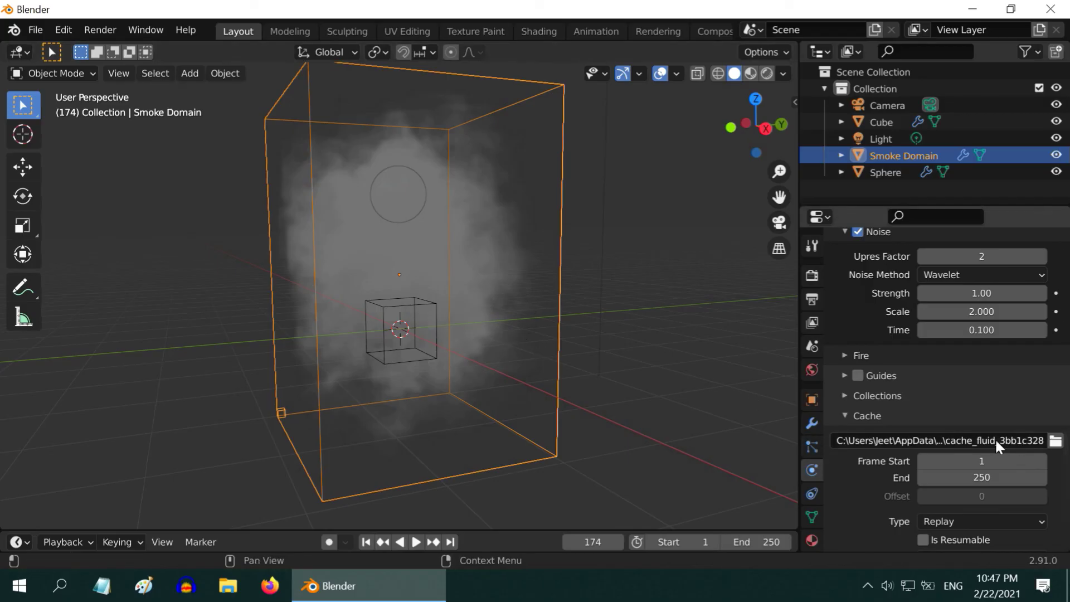
click(1055, 441)
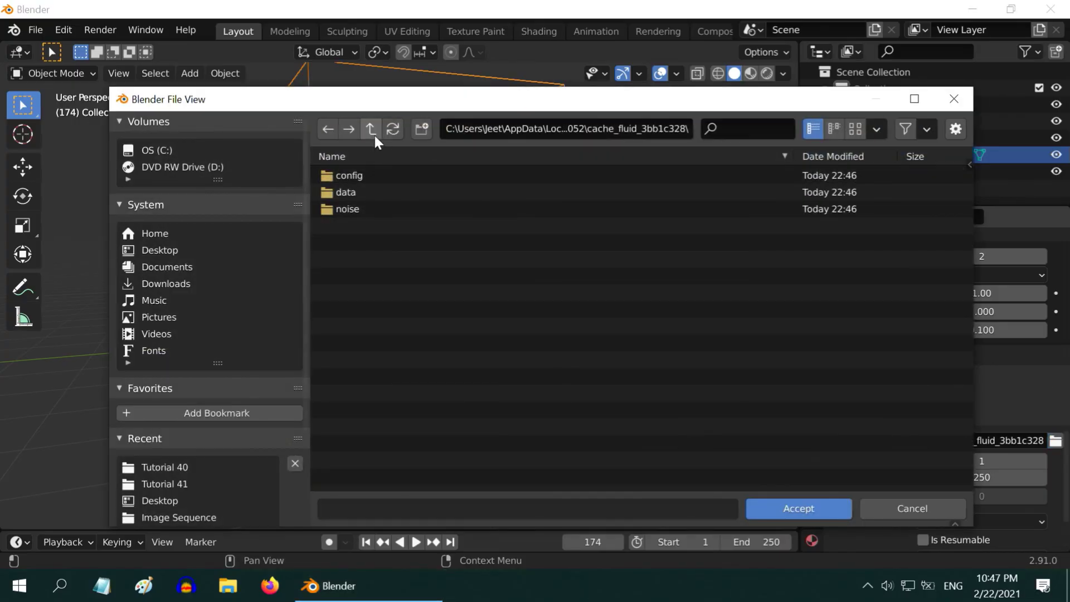
click(373, 134)
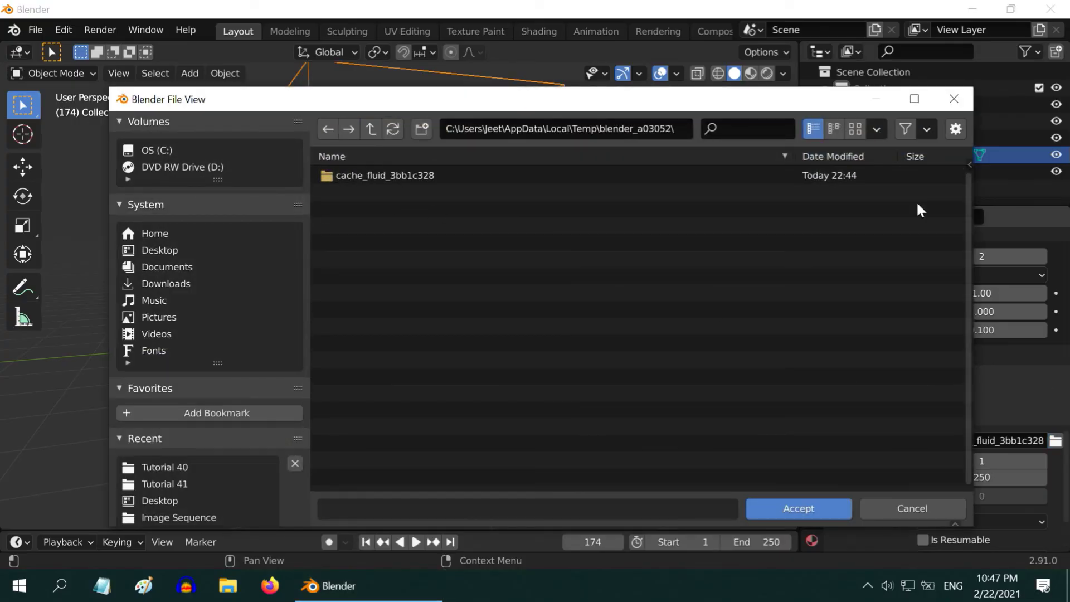
click(954, 100)
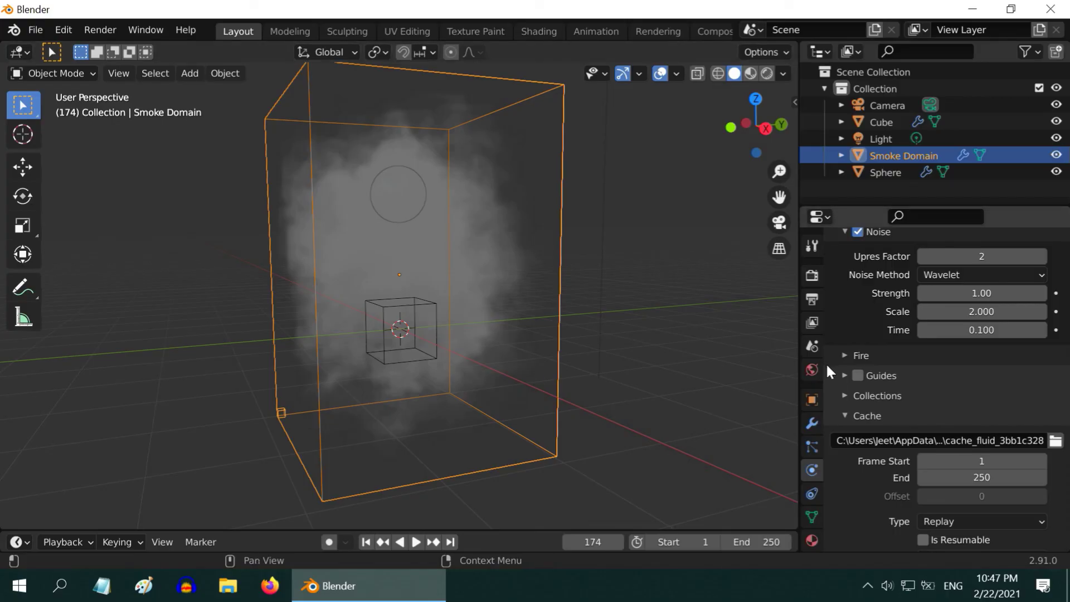
scroll(970, 439, down, 3)
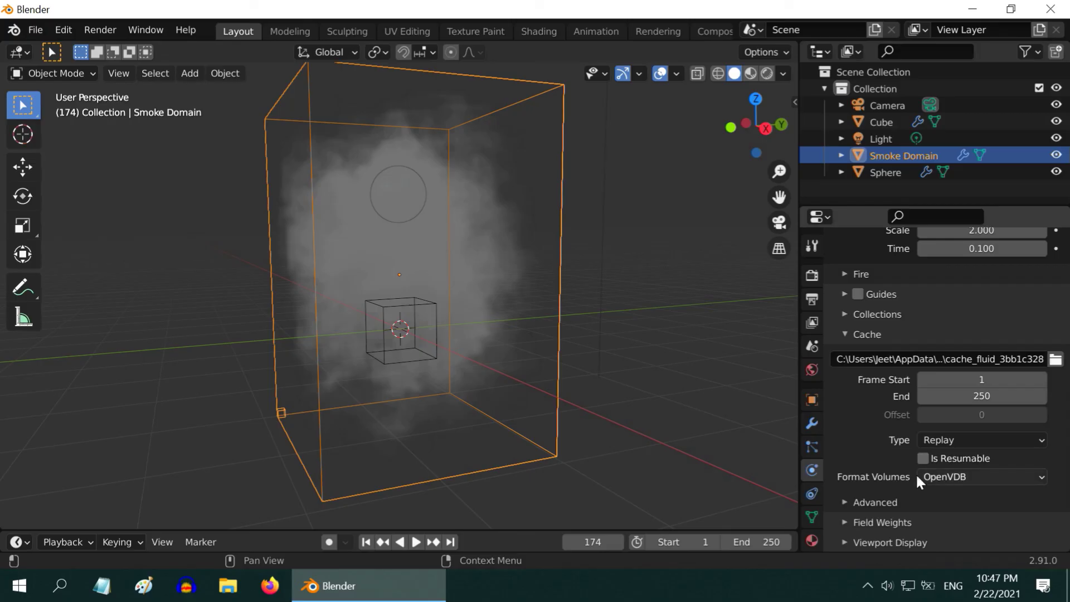
click(978, 475)
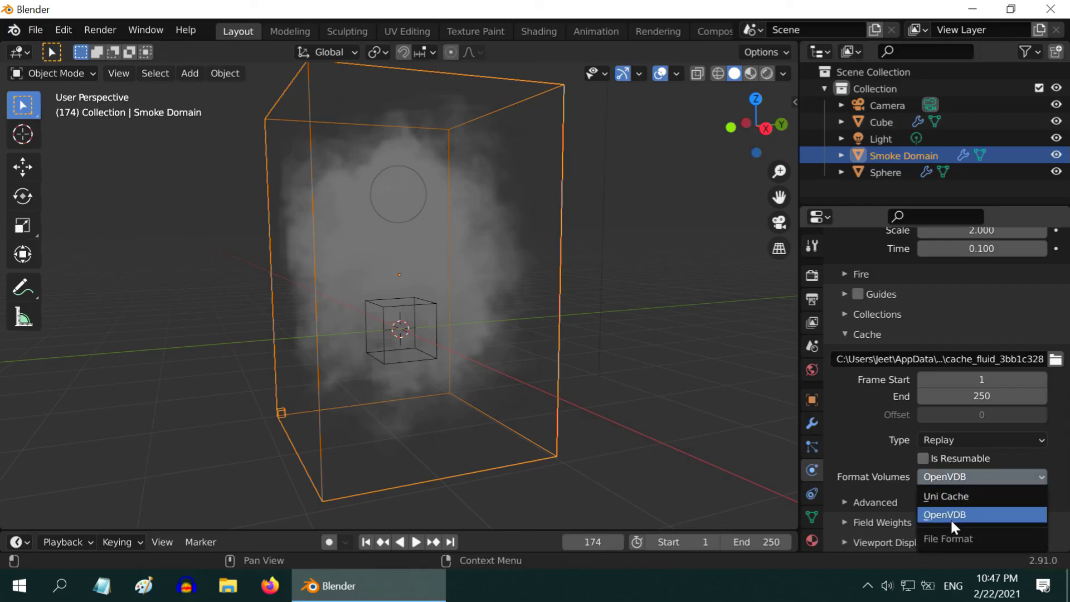
click(966, 474)
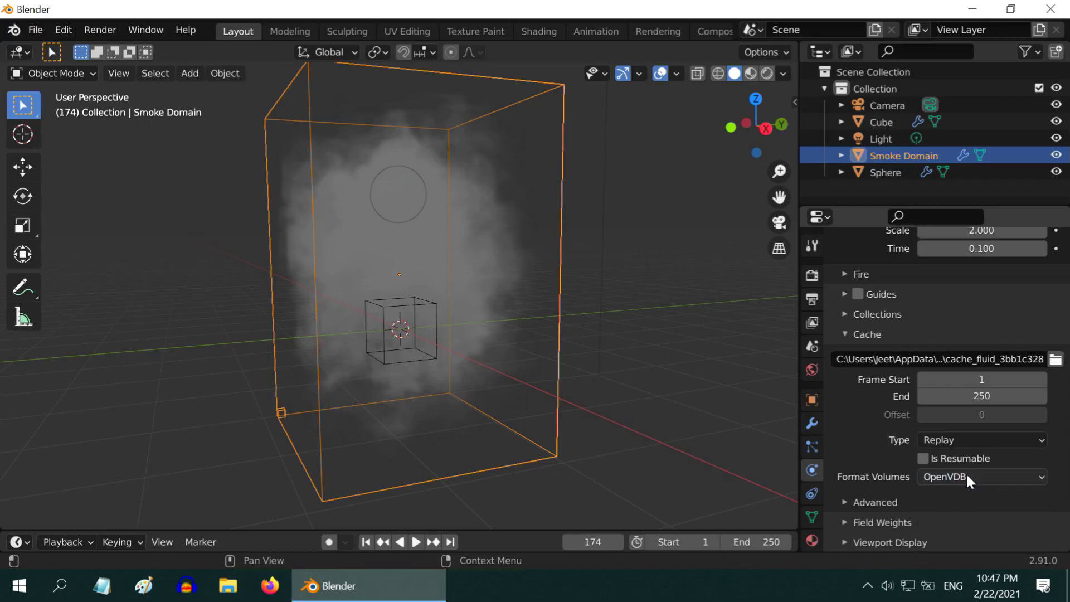
Step: Open Render properties, briefly switch the engine to Cycles, then set it back to Eevee
click(812, 275)
scroll(921, 279, up, 5)
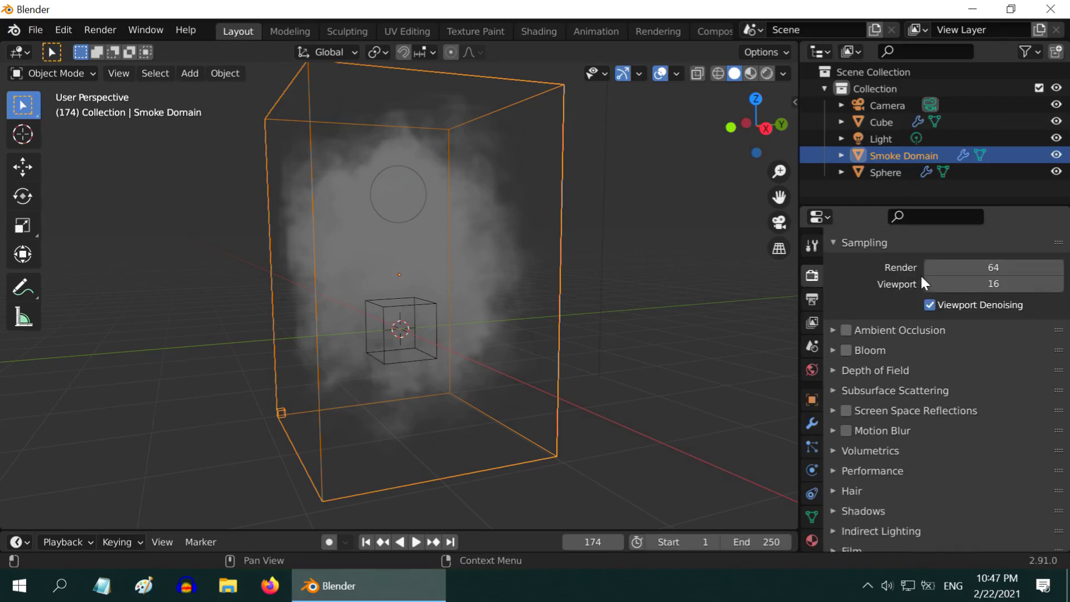
click(952, 272)
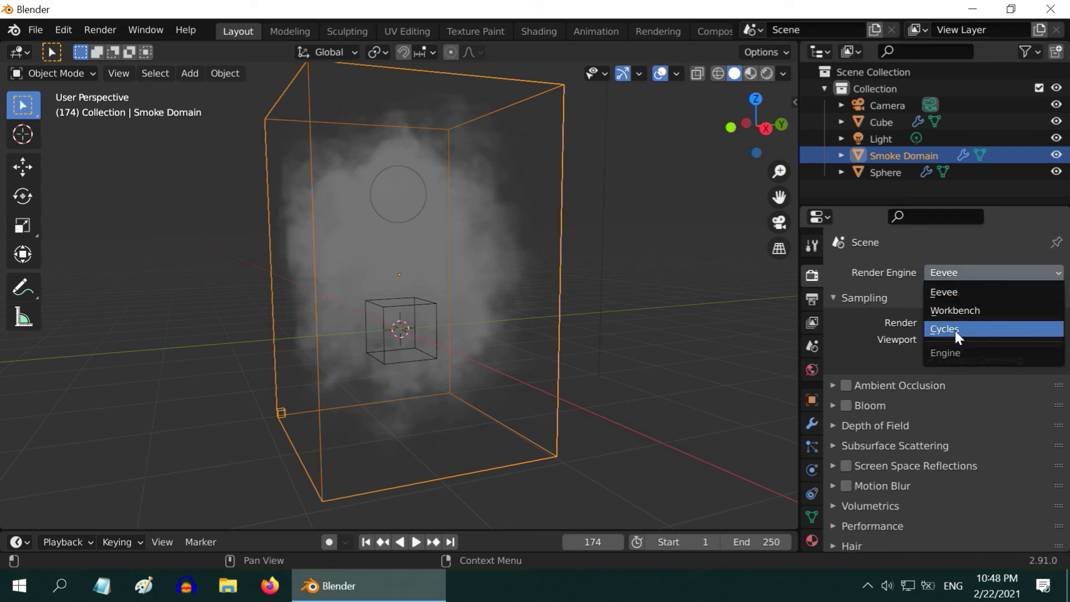
click(964, 330)
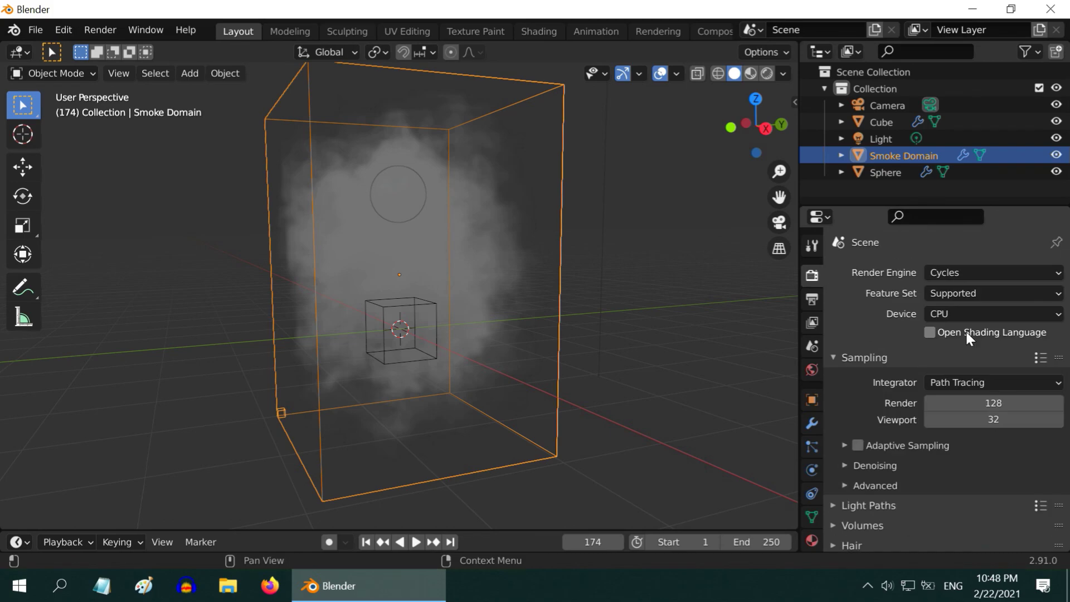
click(968, 273)
click(959, 293)
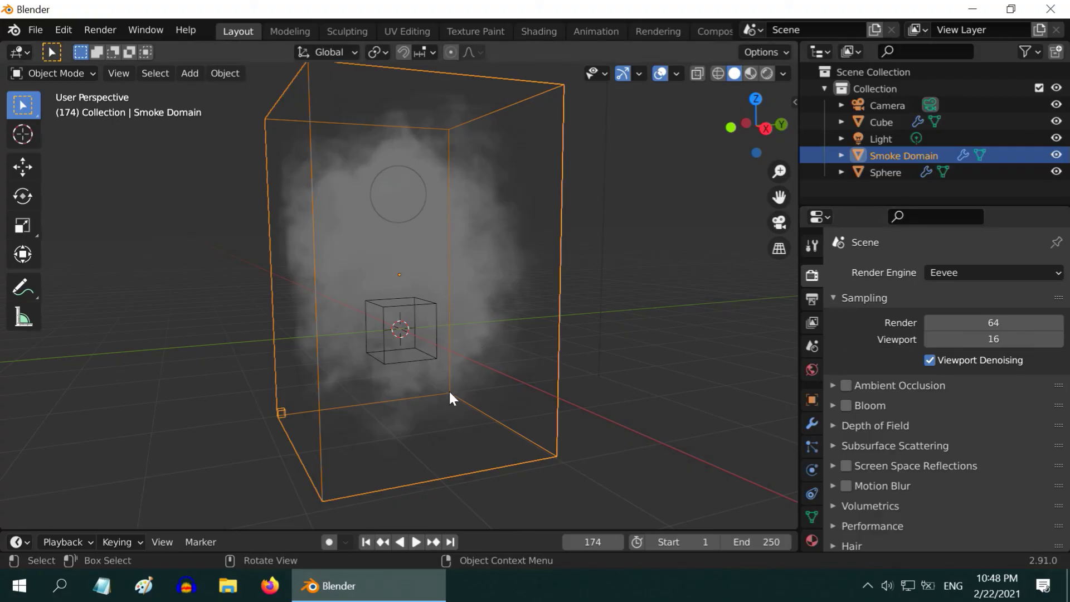
Step: Switch the viewport to Rendered shading to preview the smoke
click(767, 74)
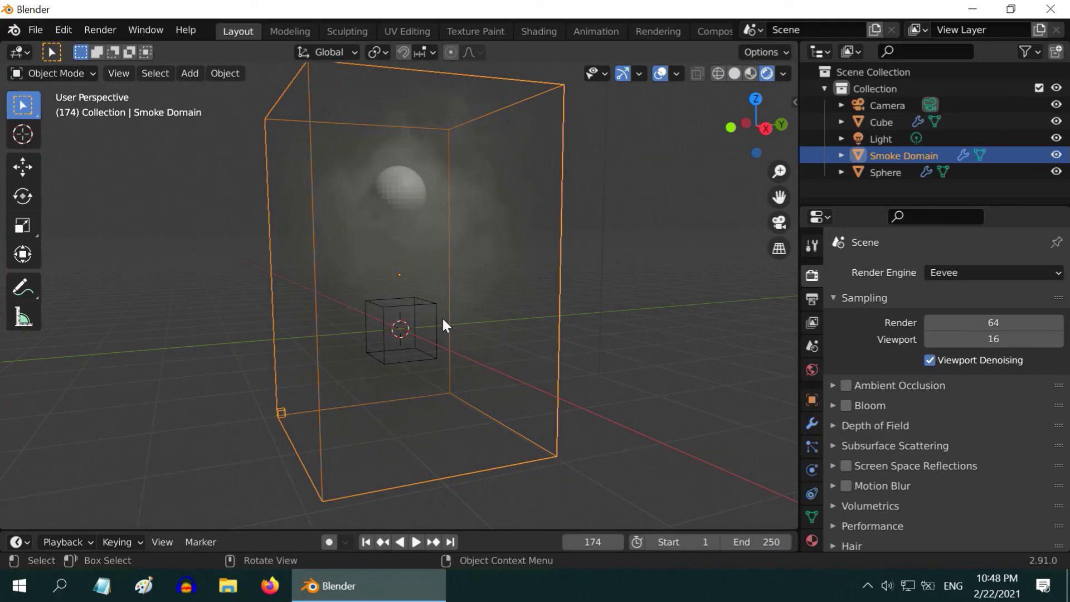
click(734, 73)
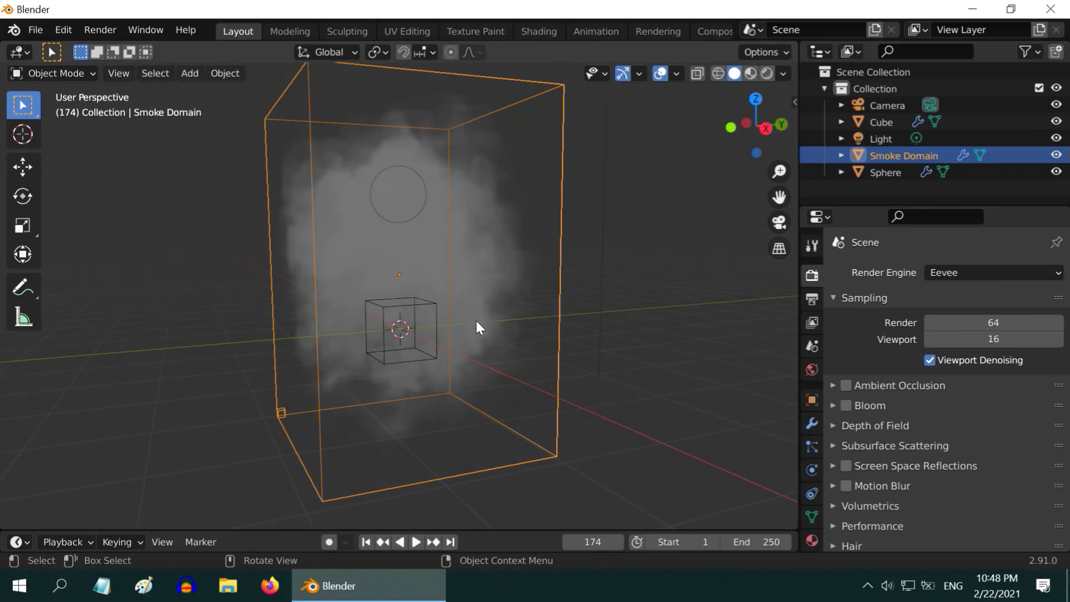
click(766, 74)
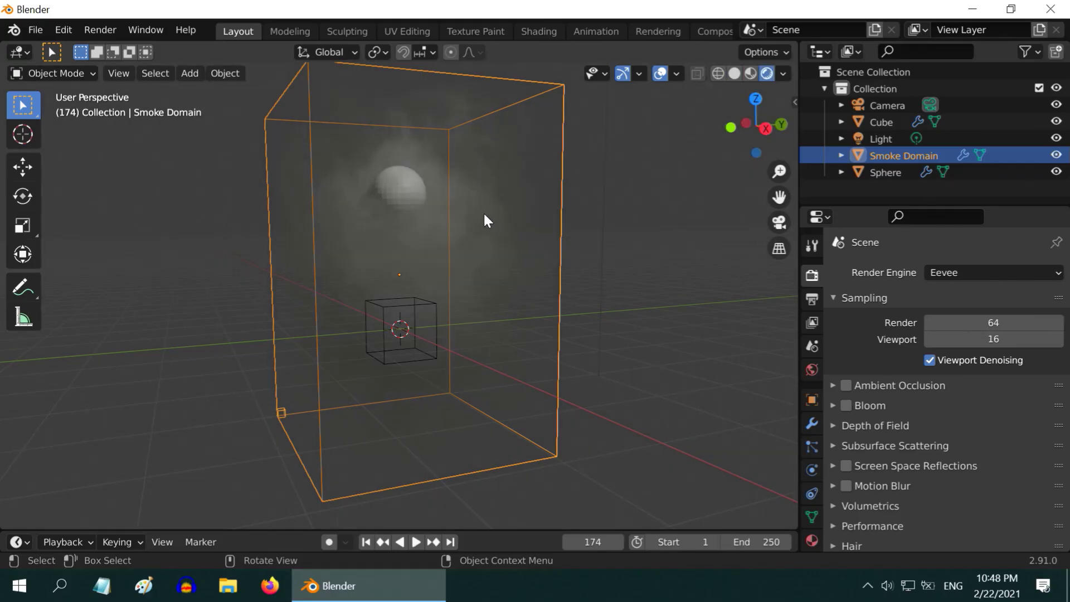
Step: Turn the Light into a Sun lamp with Strength 3
click(878, 138)
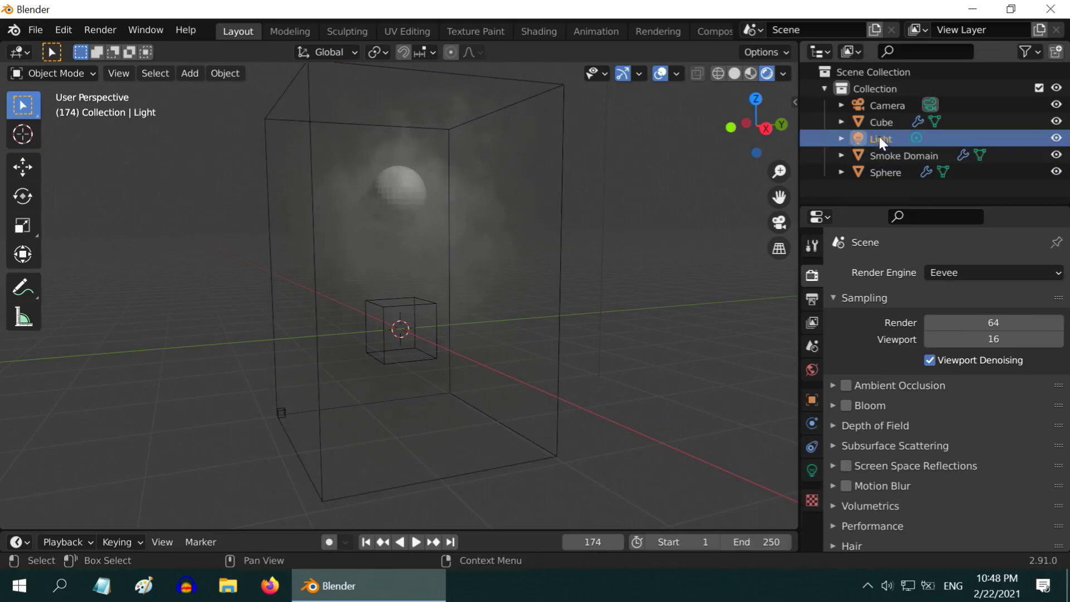
click(813, 470)
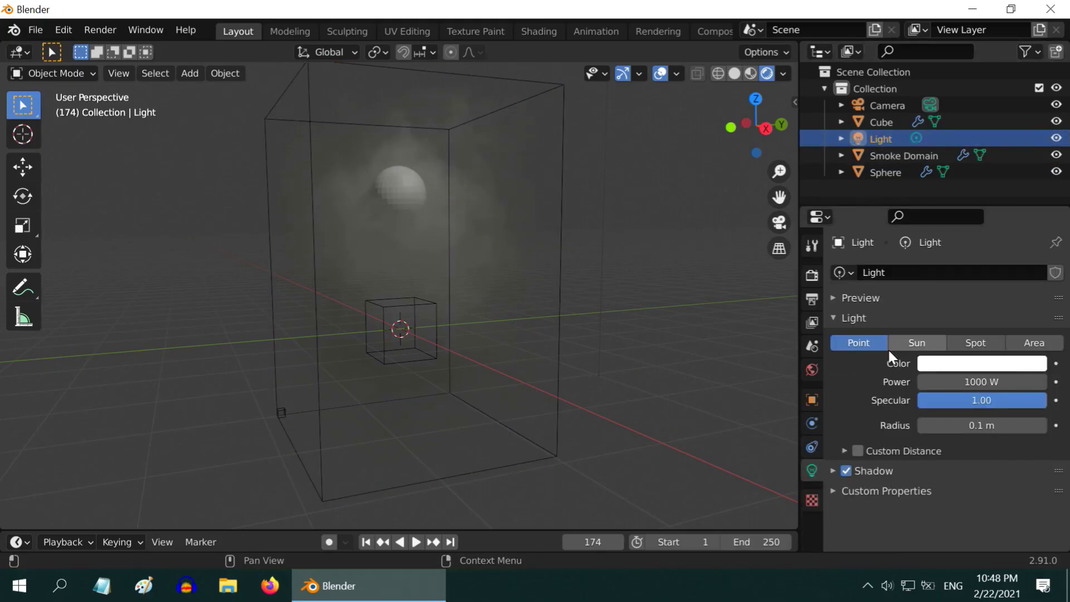
click(919, 345)
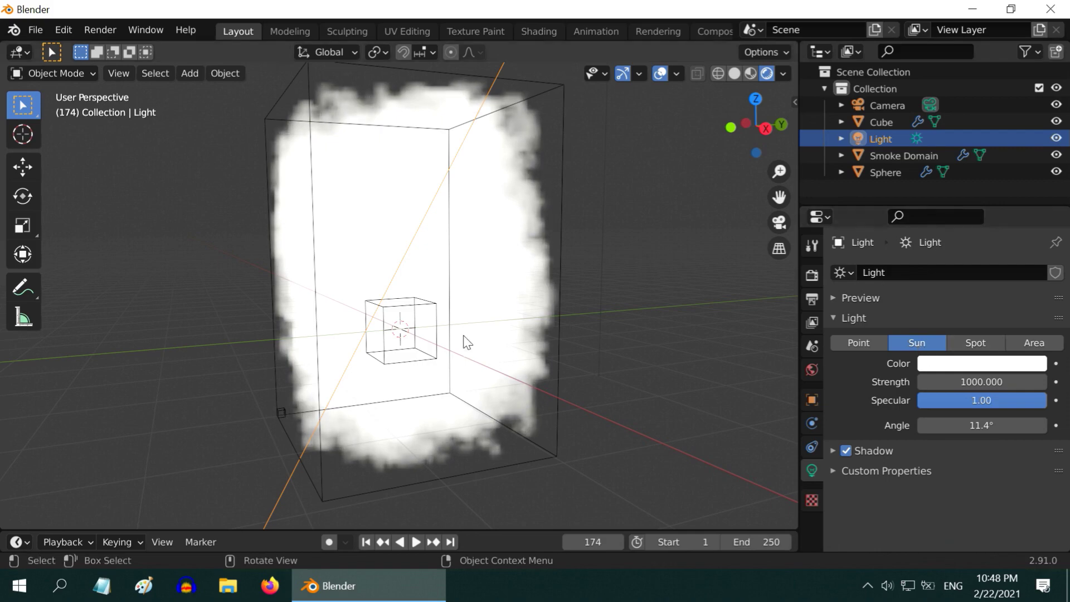
click(981, 382)
key(BackSpace)
key(BackSpace)
key(BackSpace)
key(BackSpace)
key(BackSpace)
key(BackSpace)
key(BackSpace)
key(BackSpace)
text(3)
key(Return)
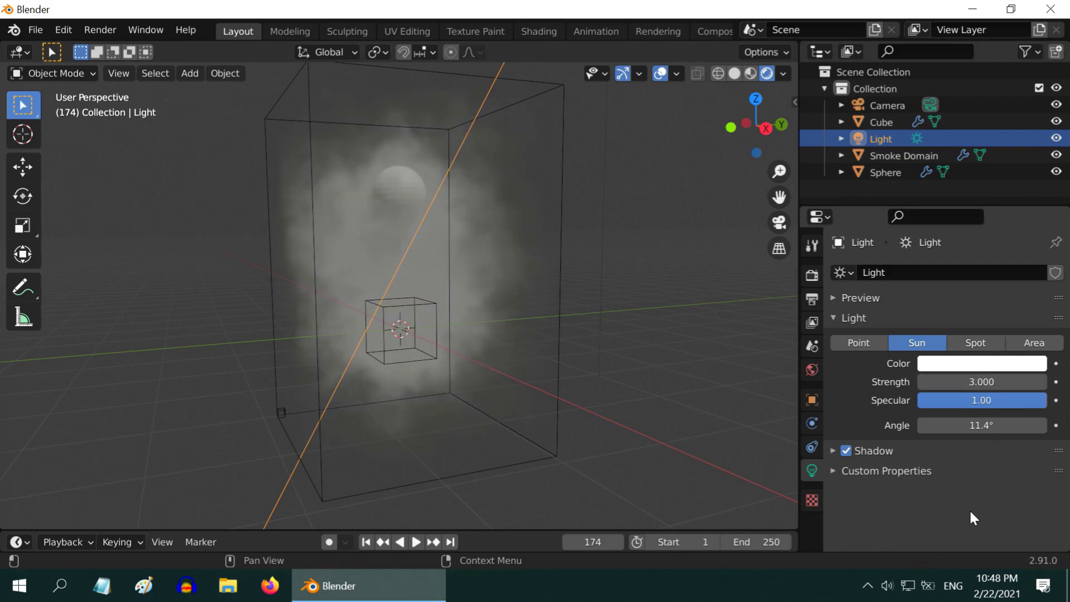
click(580, 216)
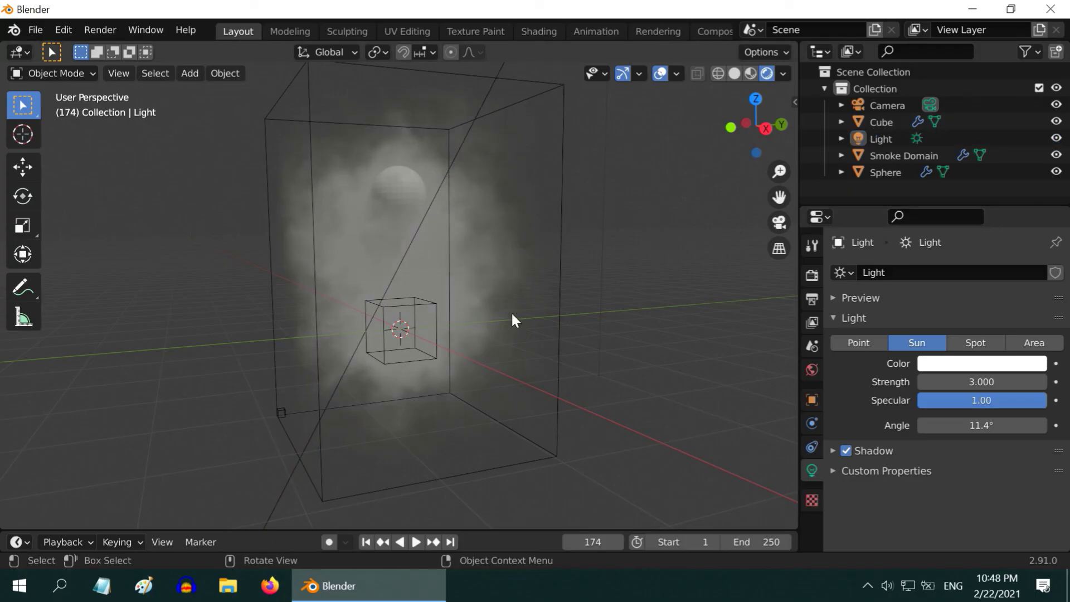